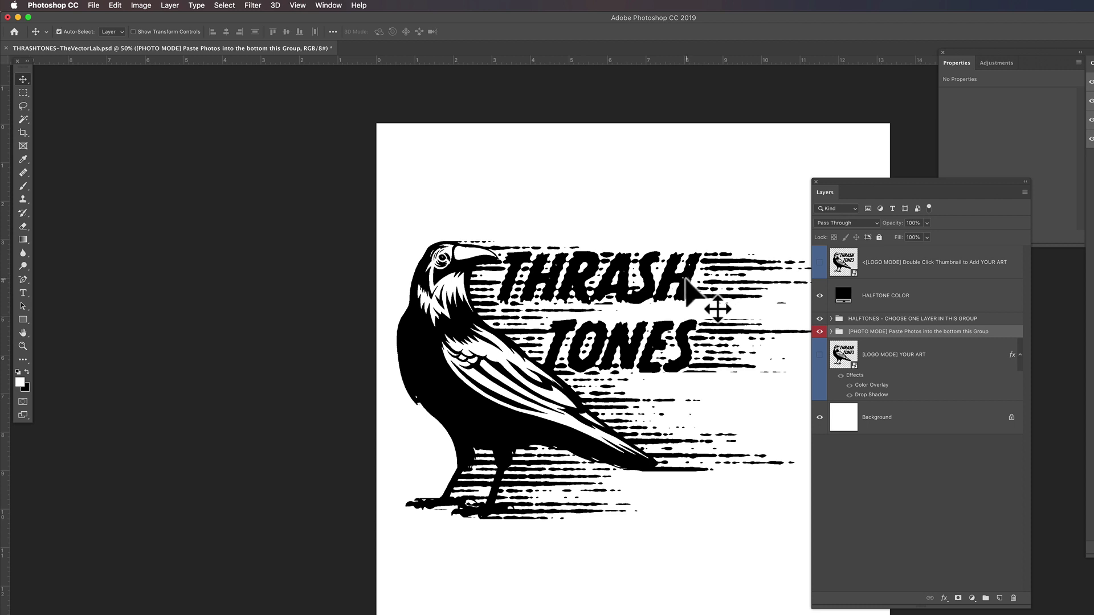
Discard the finished version, reopen THRASHTONES-TheVectorLab.psd from recent files and dock the Layers panel.
key(super+w)
click(622, 227)
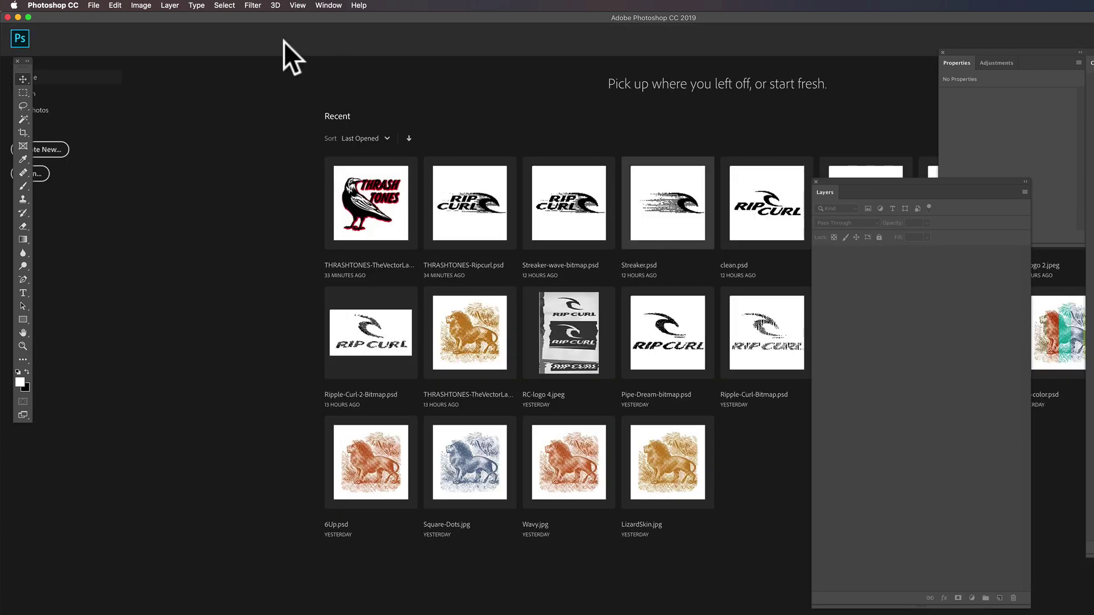
click(93, 5)
mouse_move(143, 57)
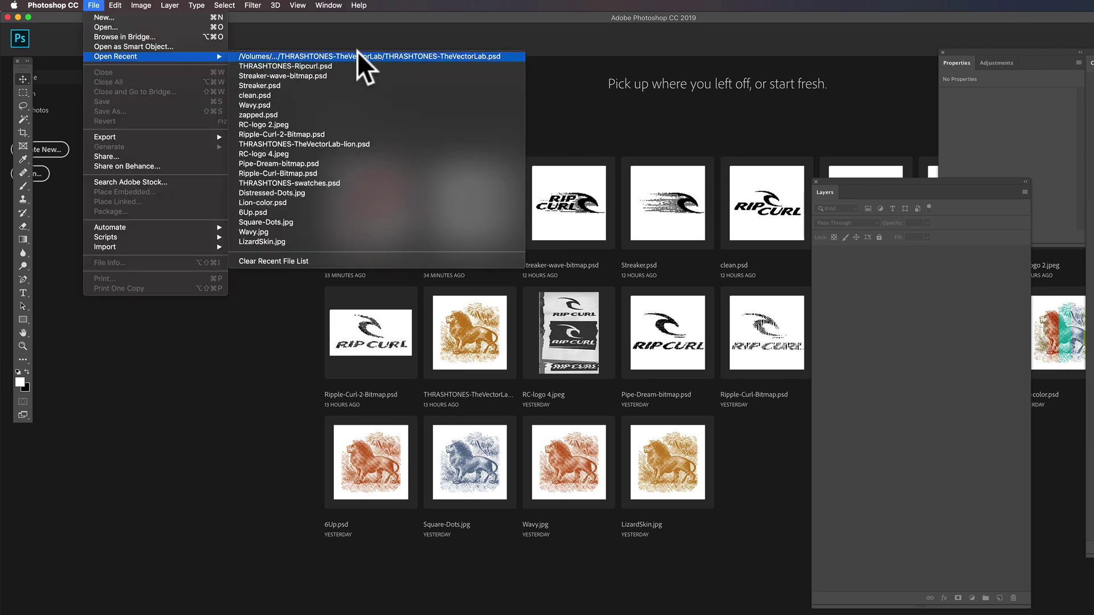
click(358, 54)
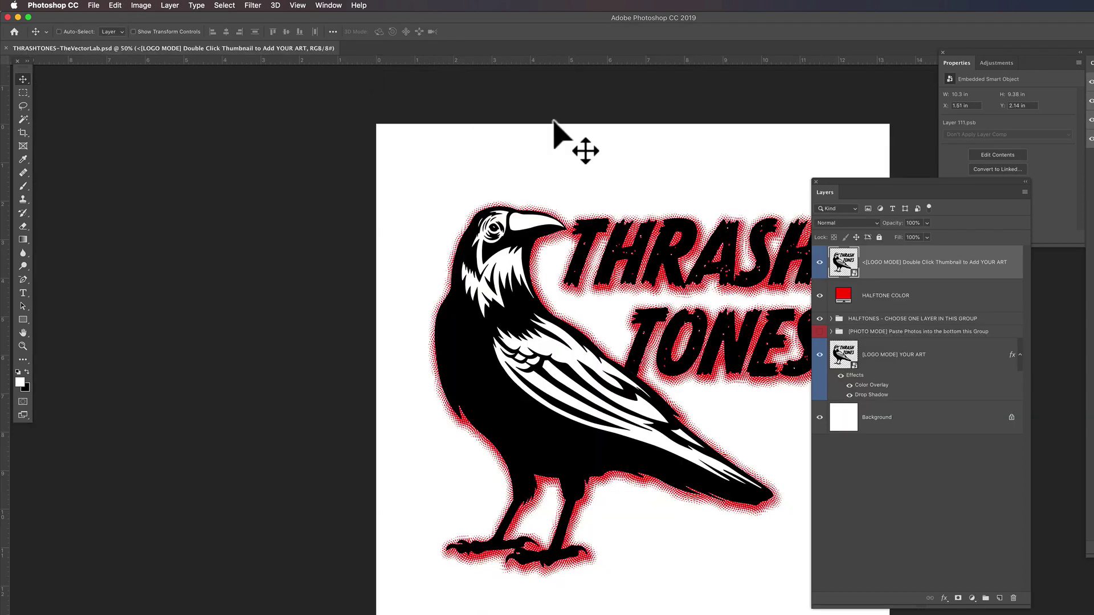
drag(895, 177, 965, 186)
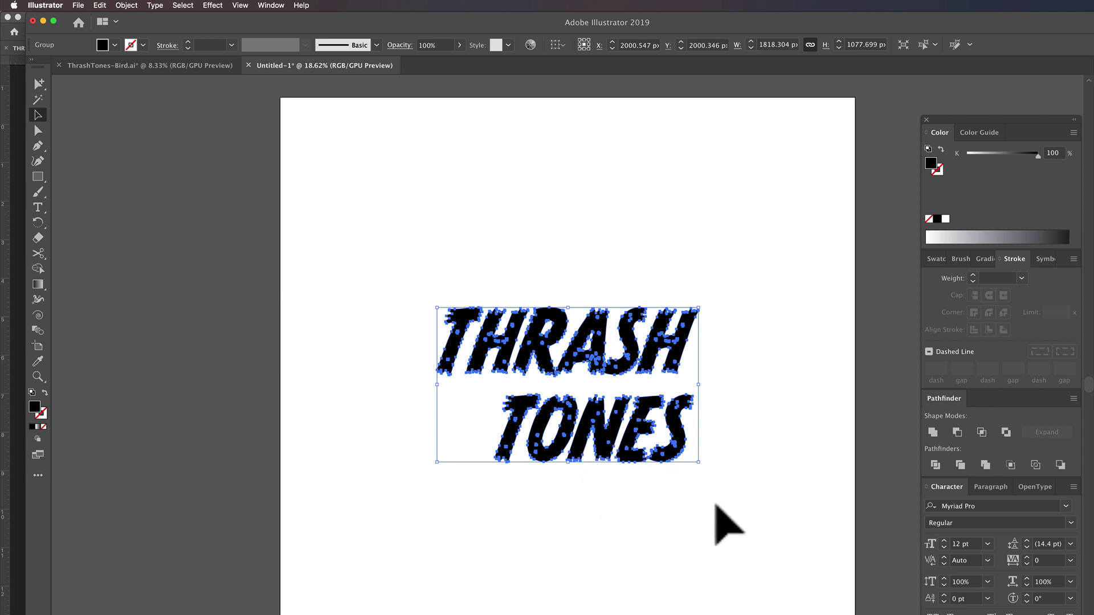
Toggle the THRASH TONES lettering's bounding box off and back on in Illustrator.
key(a)
key(v)
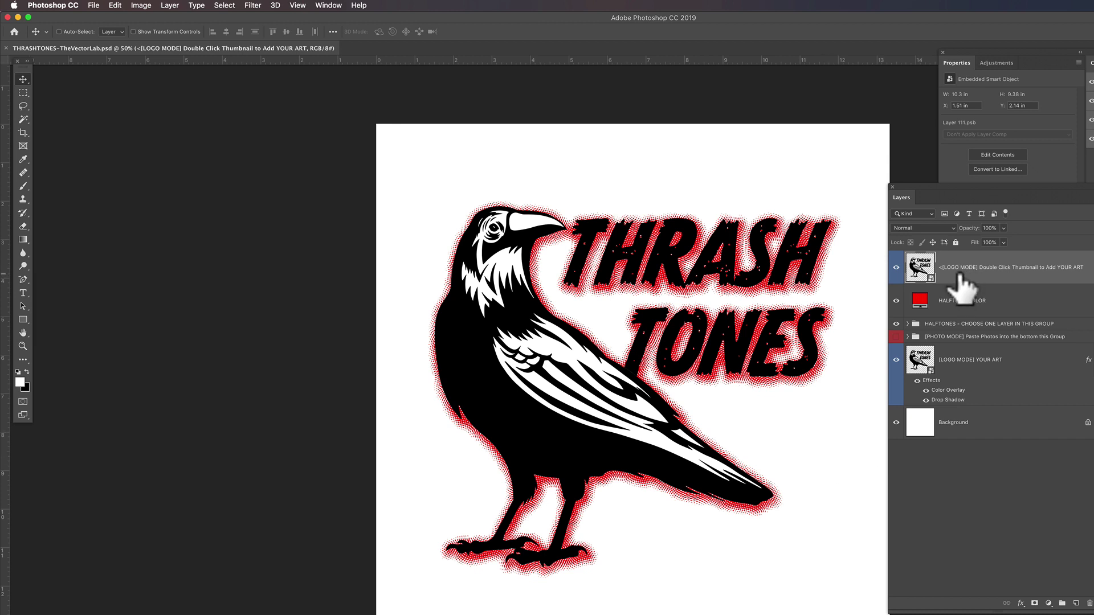
Hide the black and red crow logo layers, show the PHOTO MODE group and select it.
click(896, 268)
click(896, 359)
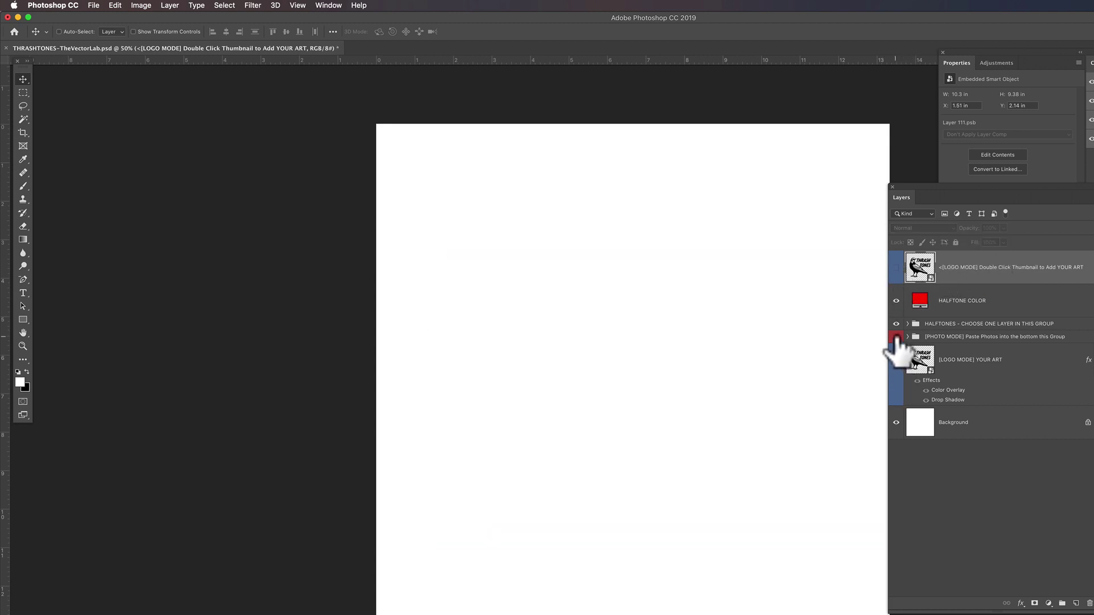
click(896, 337)
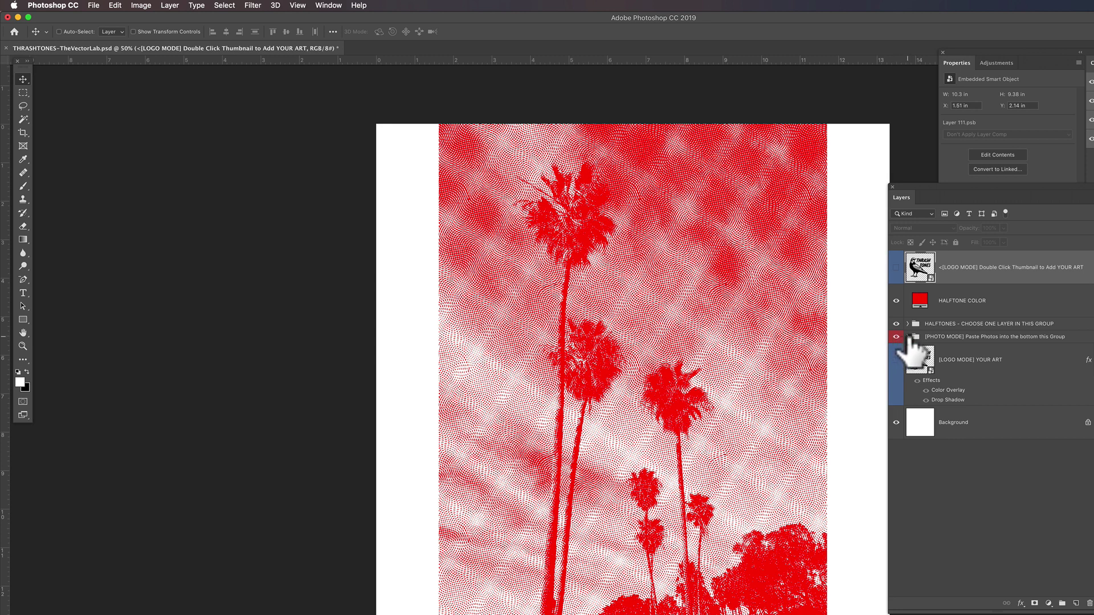
click(908, 337)
click(908, 337)
click(909, 337)
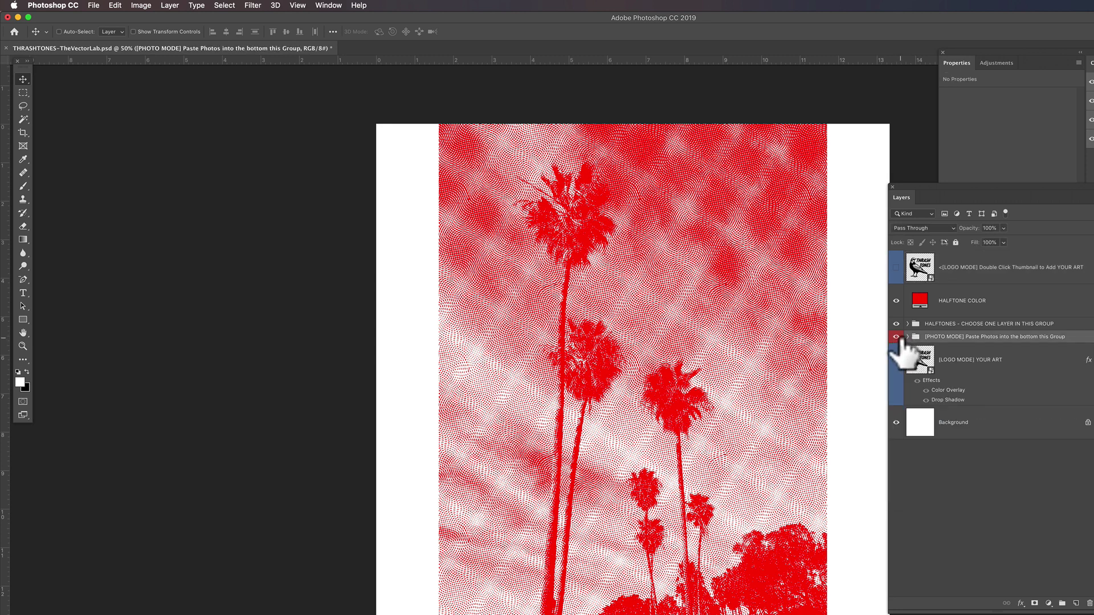
Briefly switch back to the crow logos, then hide them again and show the palm-tree photo.
click(896, 337)
click(896, 360)
click(896, 267)
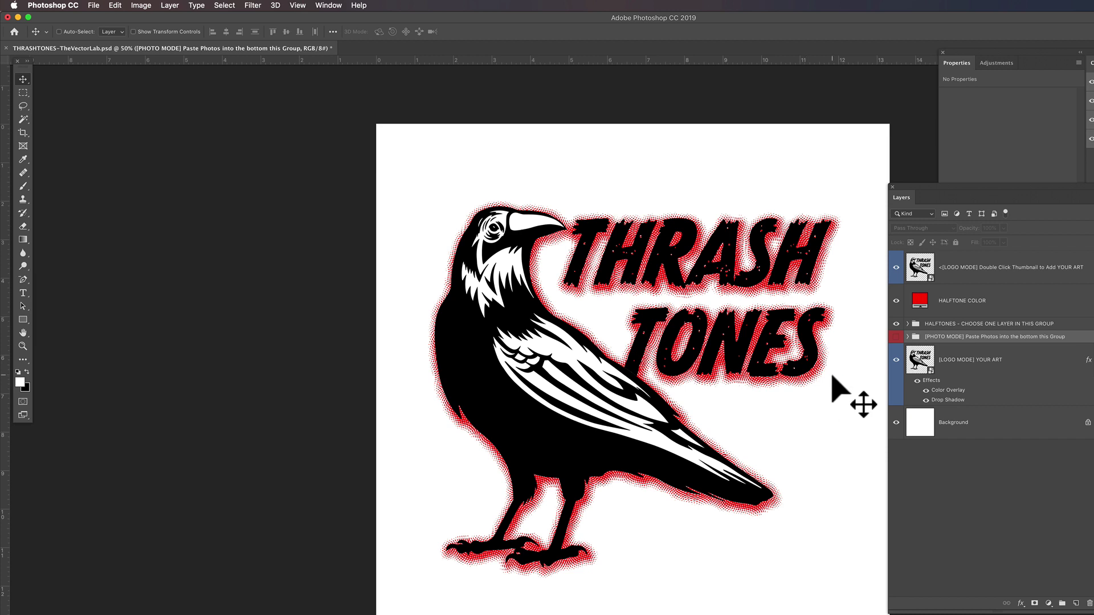
click(896, 267)
click(896, 360)
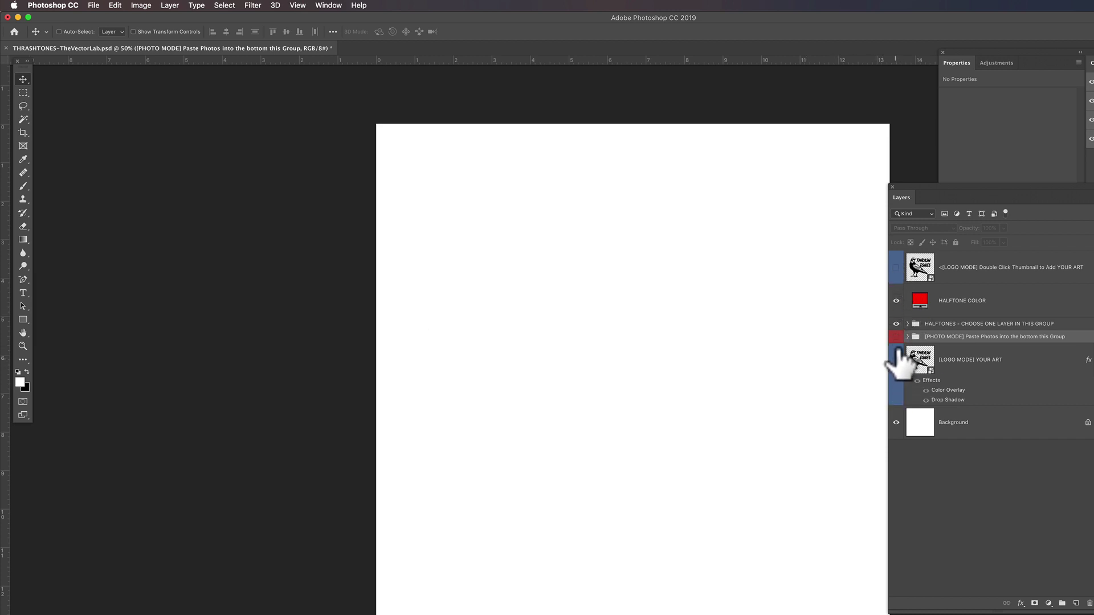
click(896, 337)
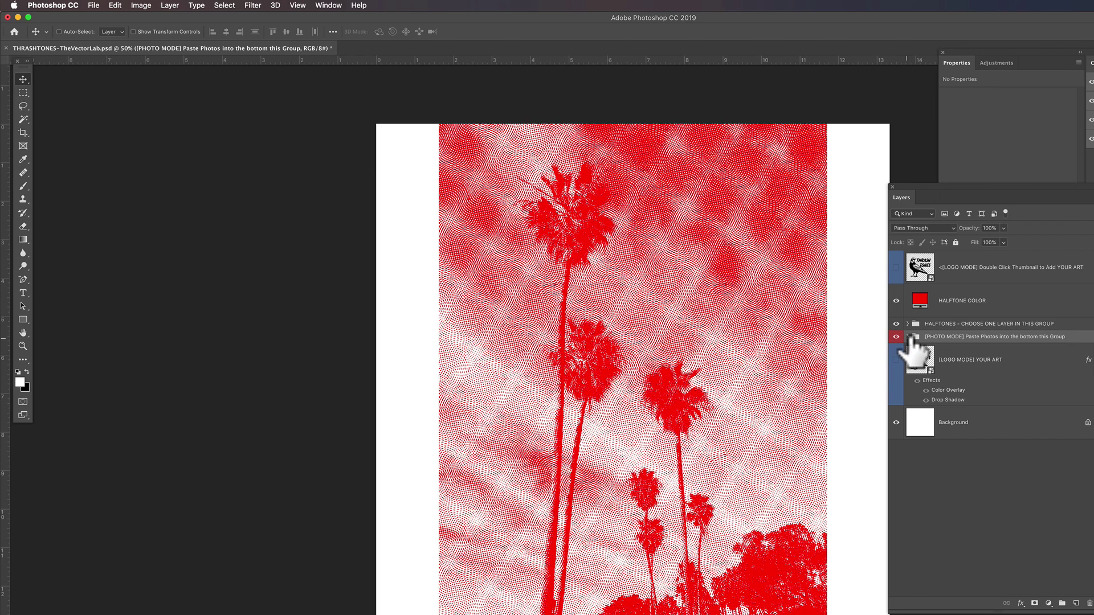
Expand the PHOTO MODE group and hide the palm-tree photo layer.
click(908, 337)
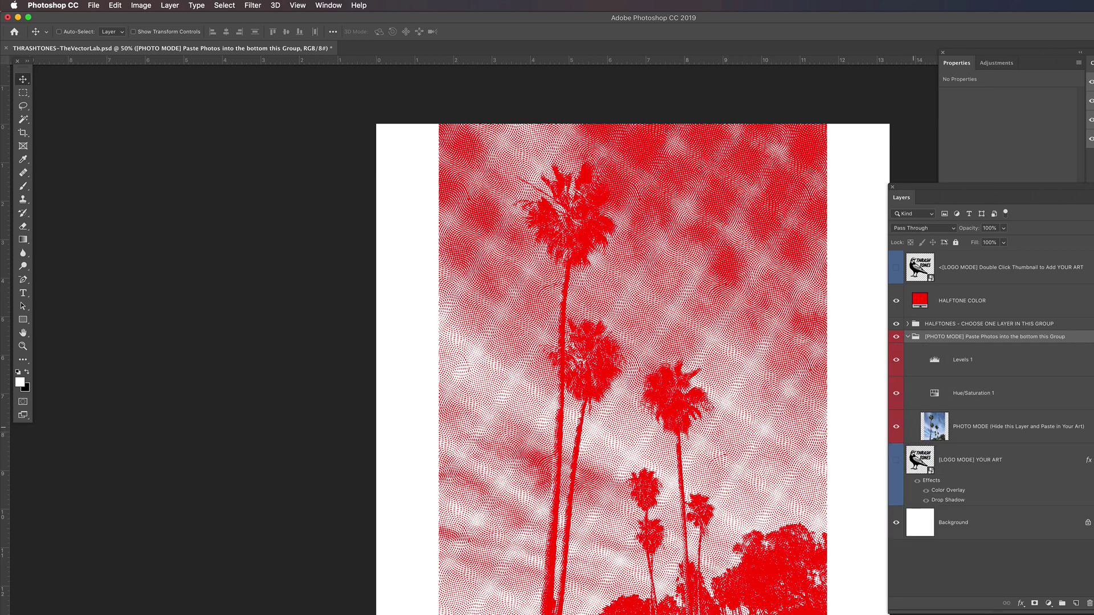
click(980, 427)
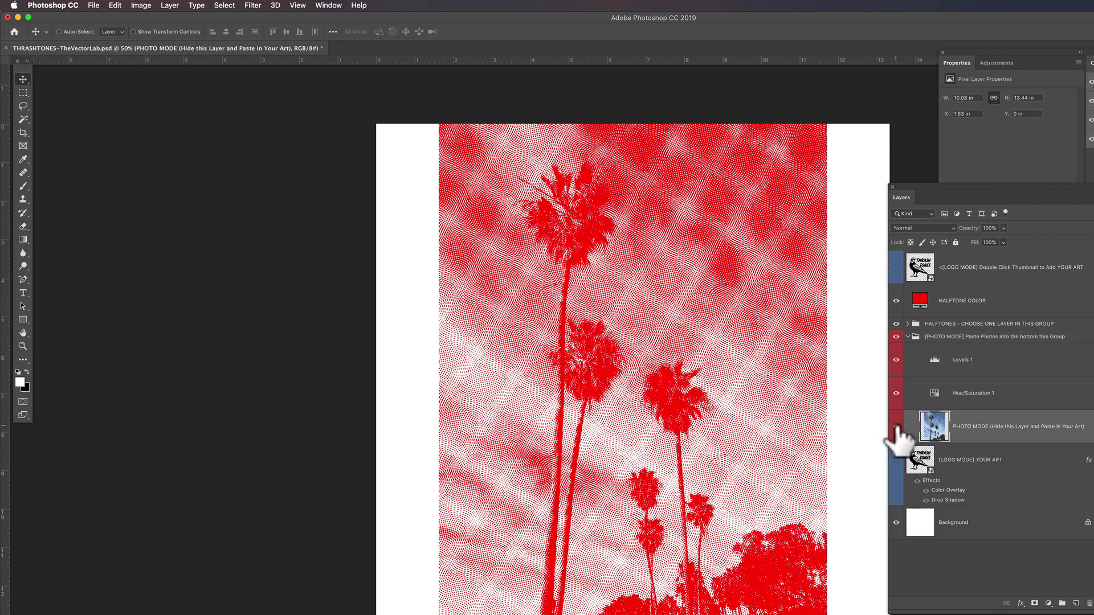
click(896, 427)
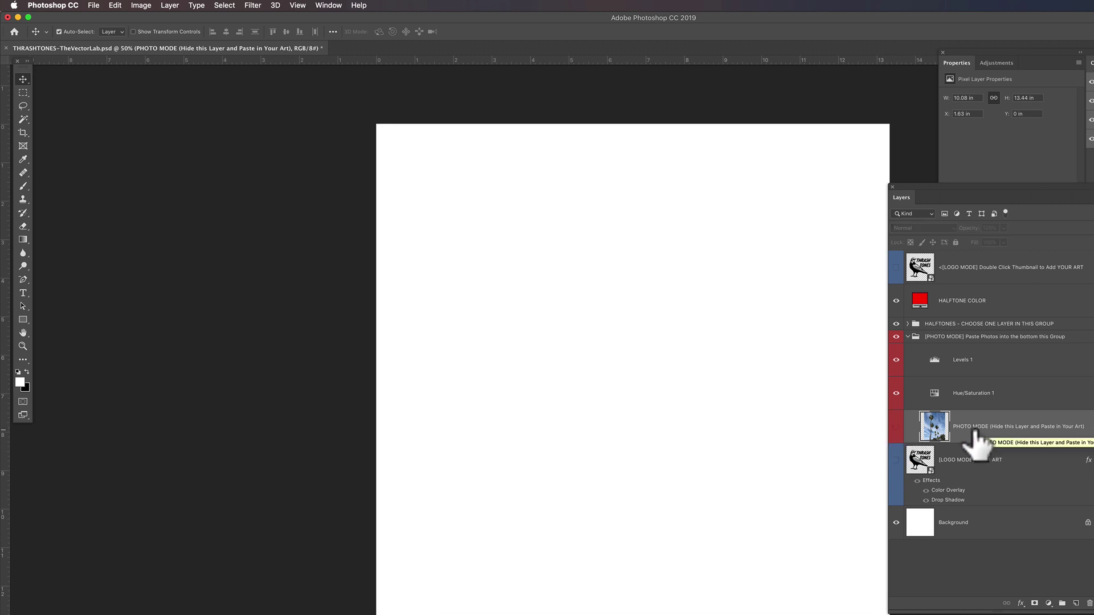
Paste the THRASH TONES lettering as pixels and scale it to about 37.5%.
key(super+v)
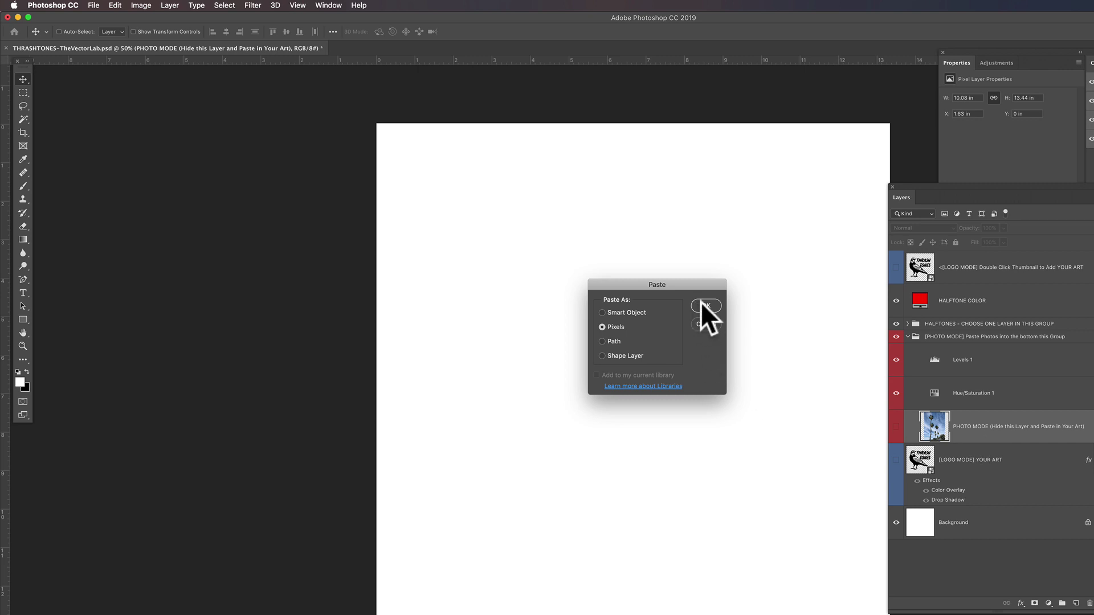
click(705, 306)
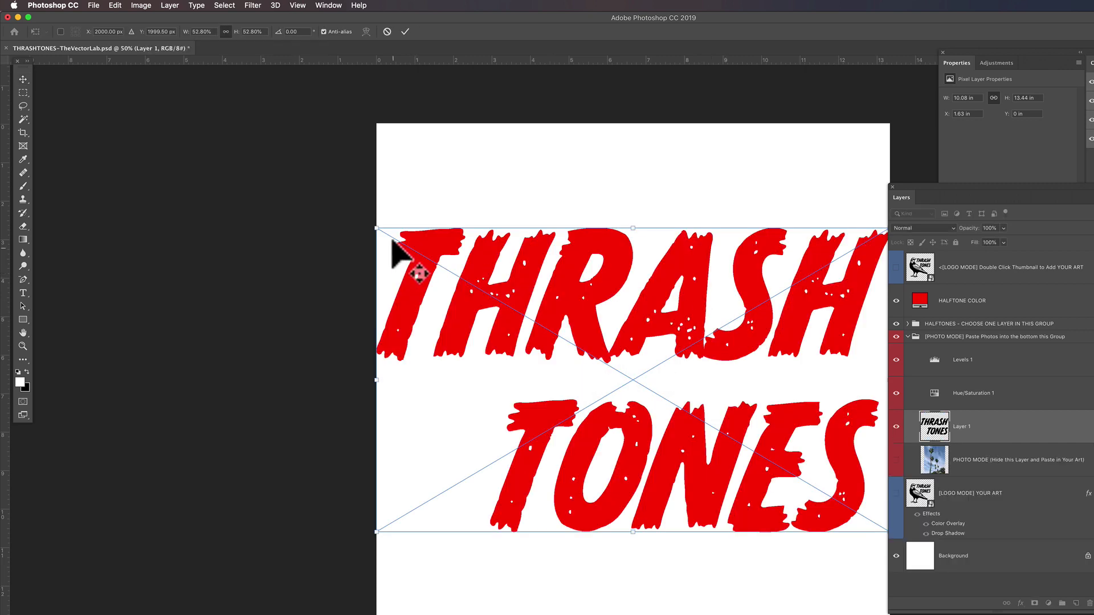
drag(376, 229, 451, 272)
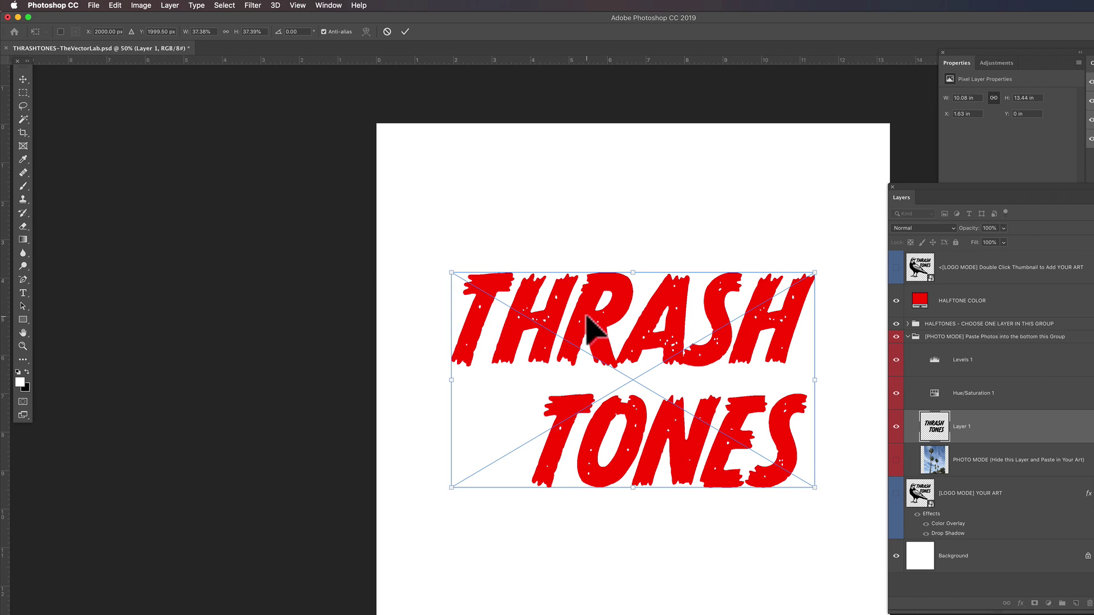
key(Return)
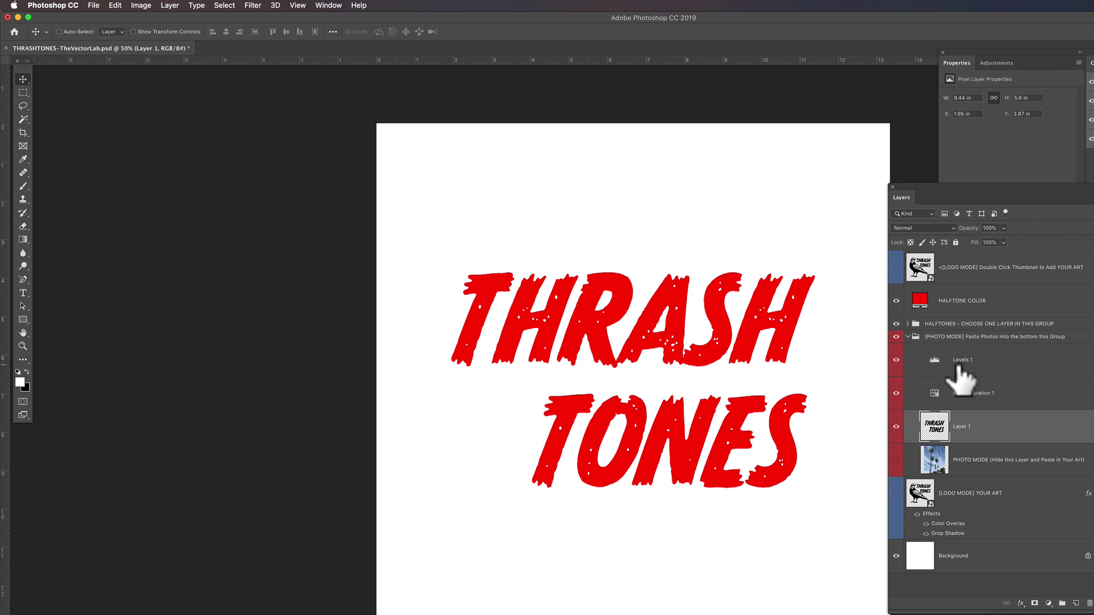
Set the HALFTONE COLOR fill to black and reselect the pasted lettering layer.
click(918, 296)
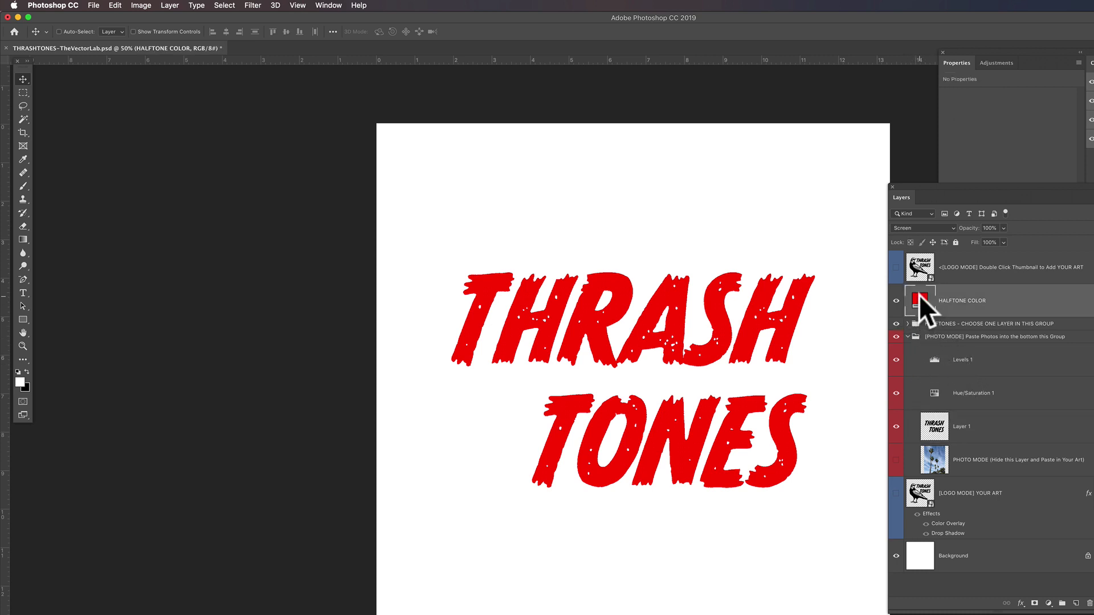
double_click(918, 296)
drag(859, 520, 764, 605)
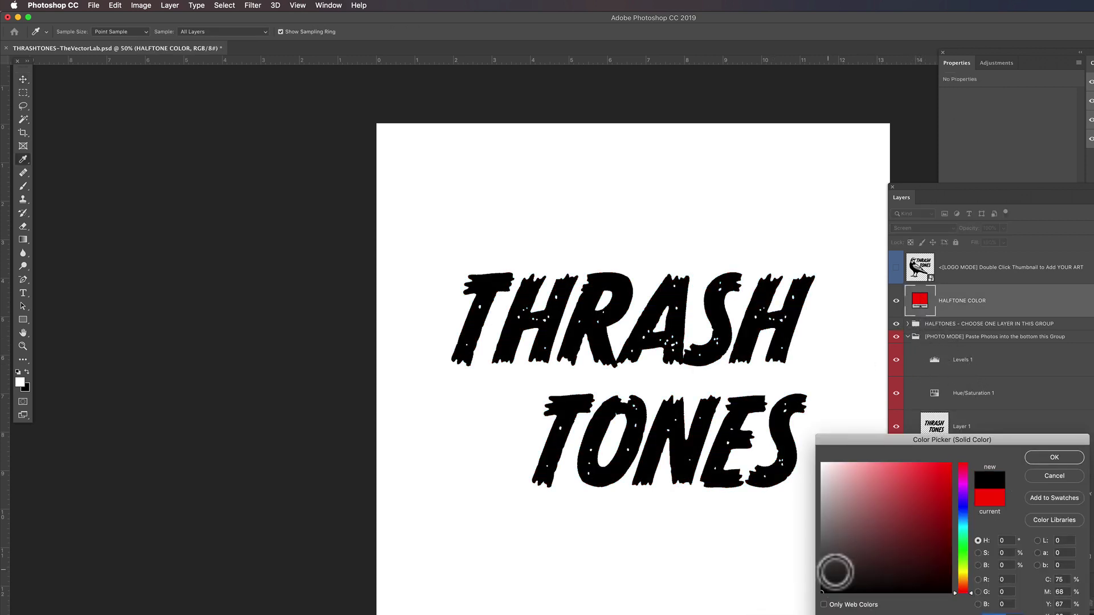
click(1045, 459)
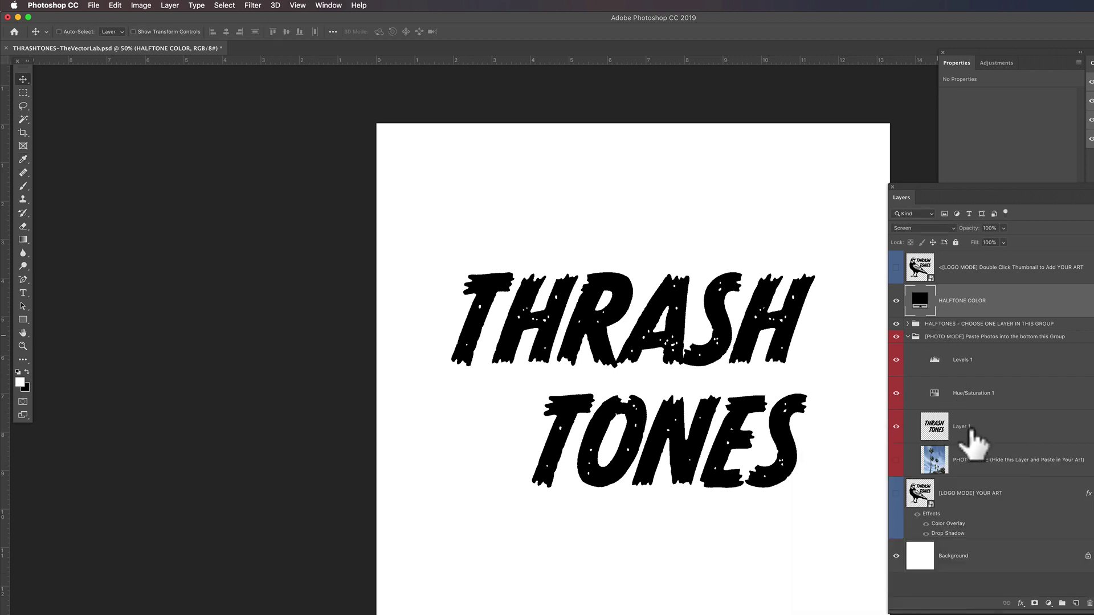
click(949, 424)
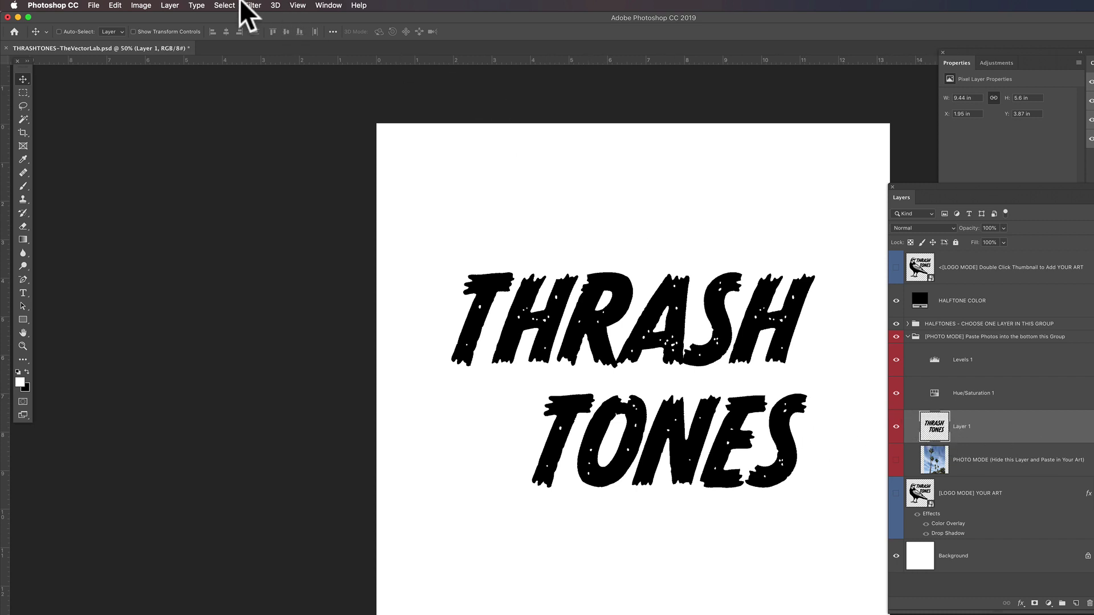
Apply a 24.7 px Gaussian Blur to the lettering, toggling the HALFTONES group to compare.
click(252, 5)
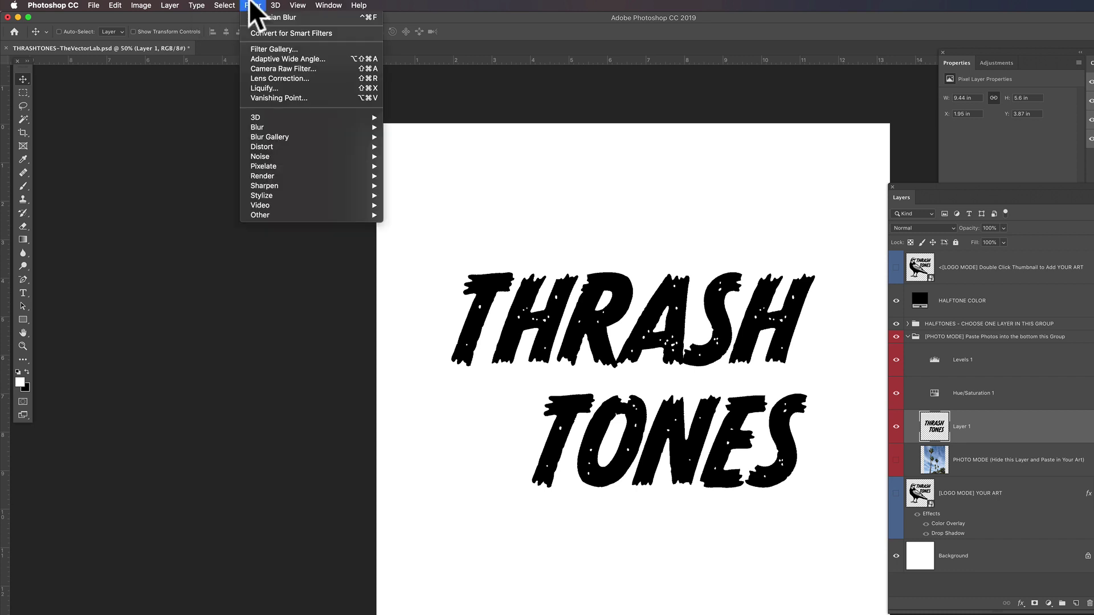
mouse_move(291, 128)
click(419, 166)
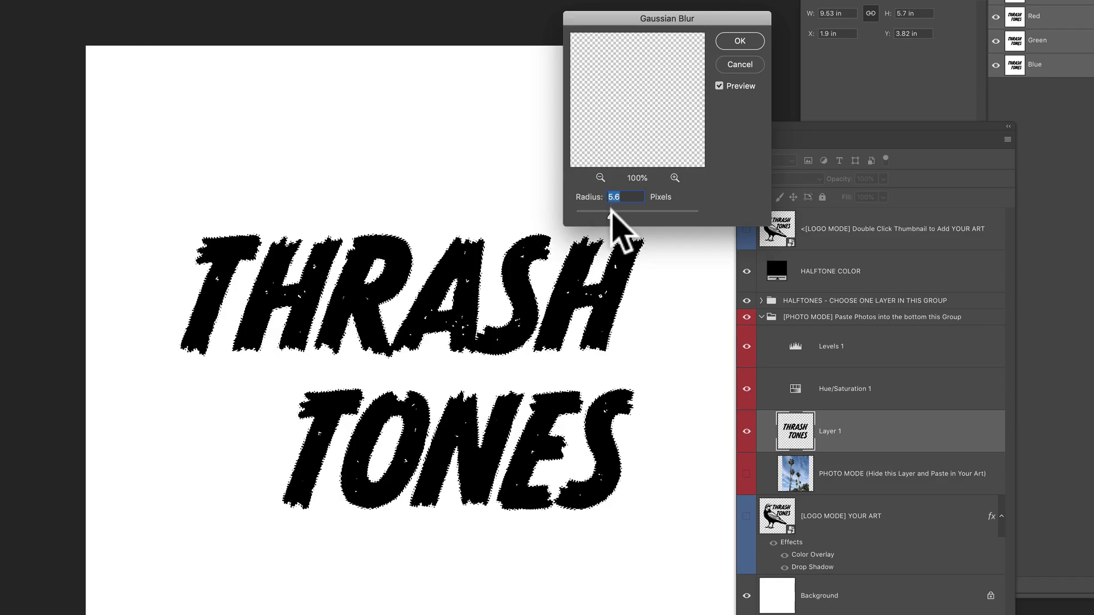
drag(613, 211, 630, 213)
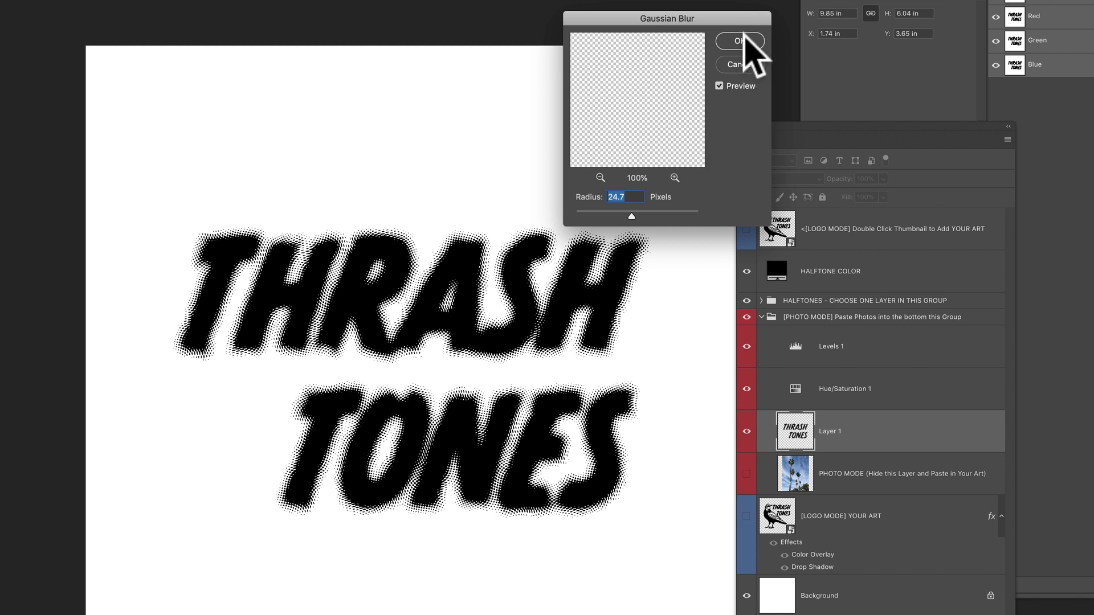
click(743, 41)
click(747, 301)
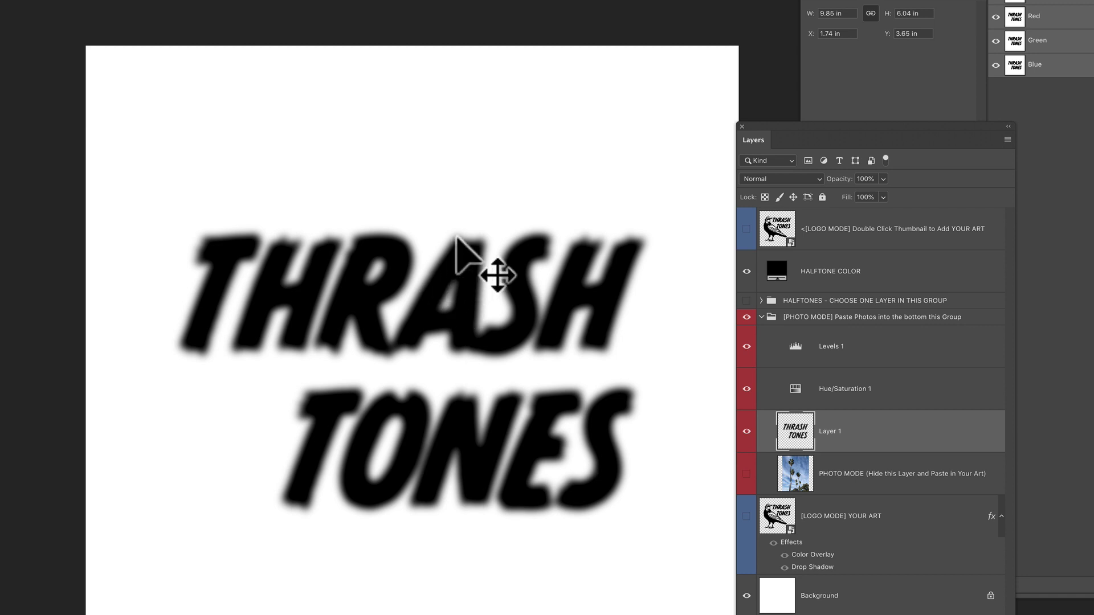
click(746, 300)
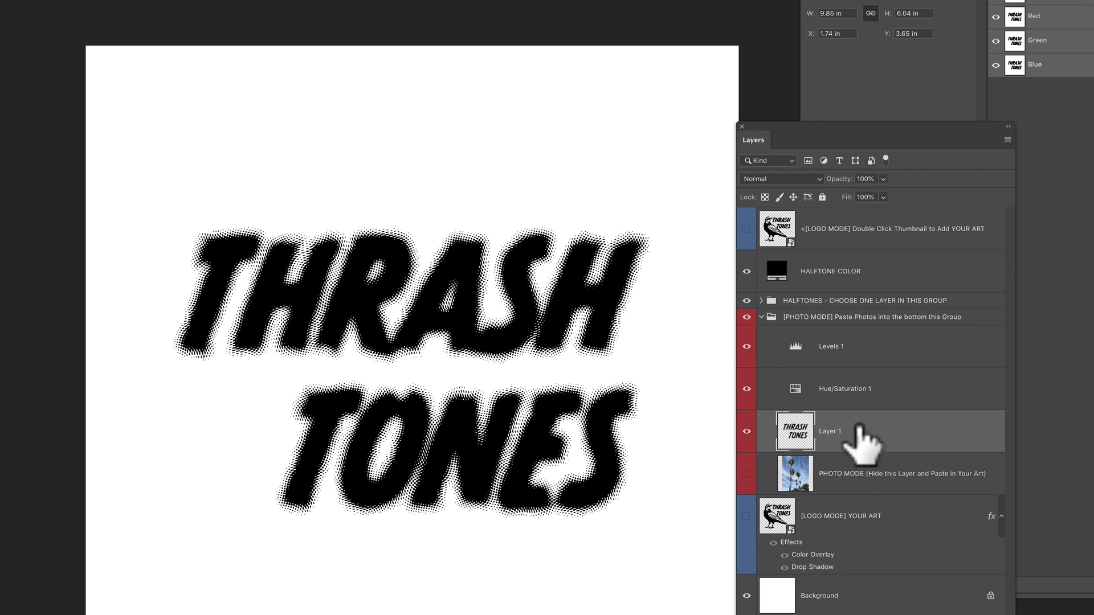
Undo and redo the blur to compare, ending on the unblurred solid black lettering.
key(ctrl+z)
key(ctrl+shift+z)
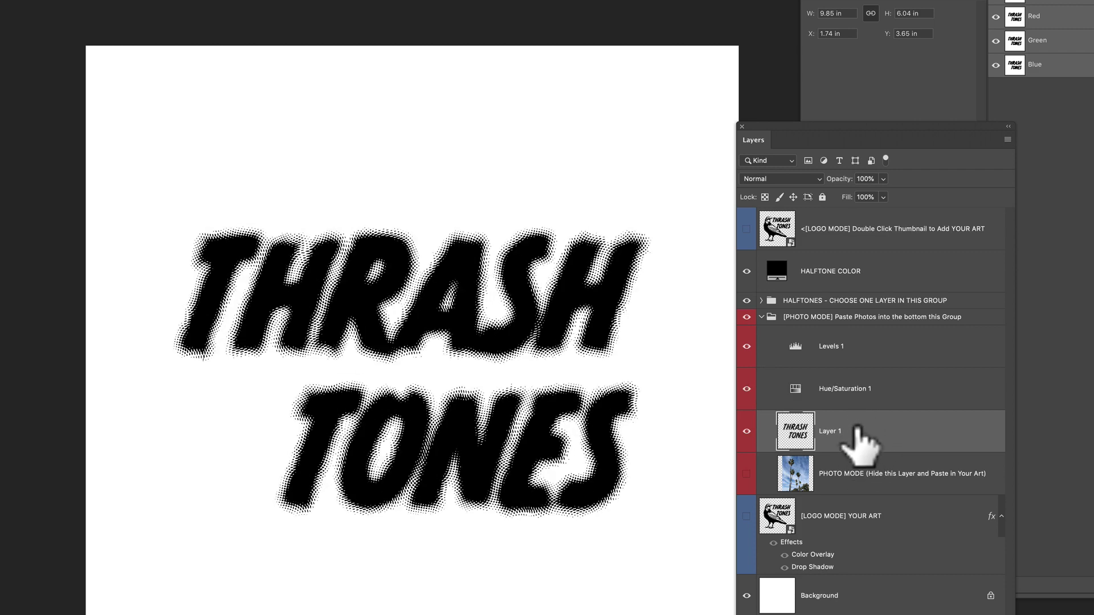
key(ctrl+z)
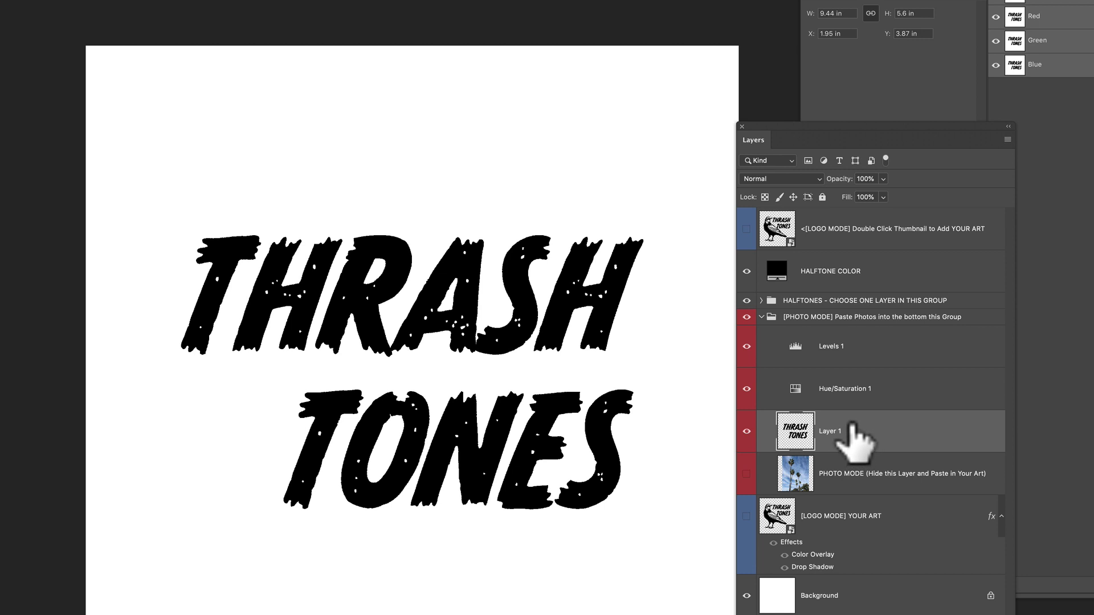
Select Levels 1, float its settings panel and raise the Output Levels black point.
click(794, 345)
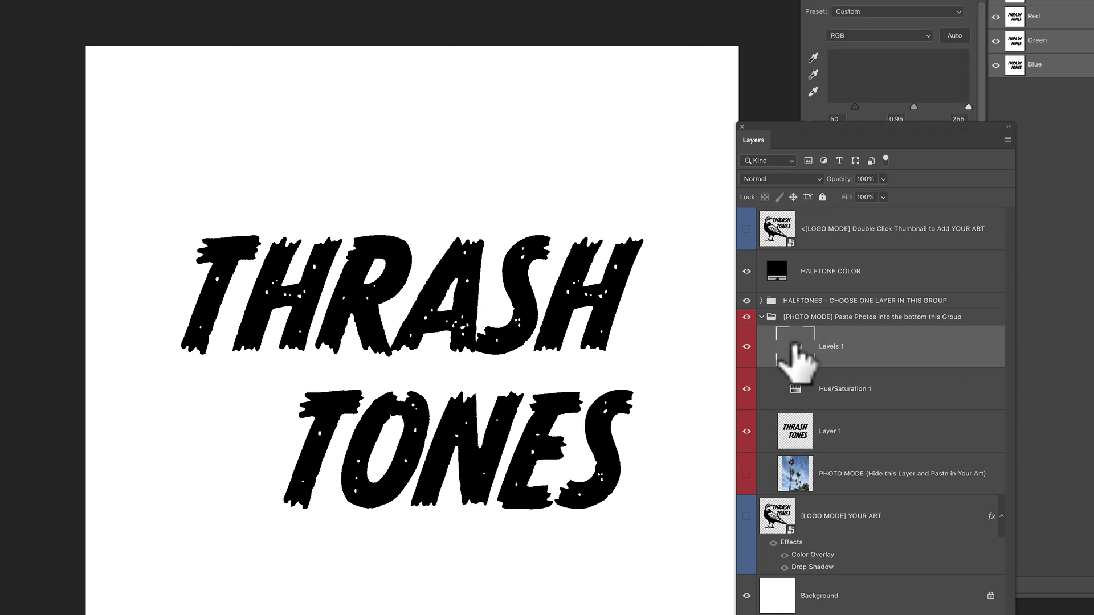
drag(884, 122, 770, 196)
drag(708, 242, 760, 239)
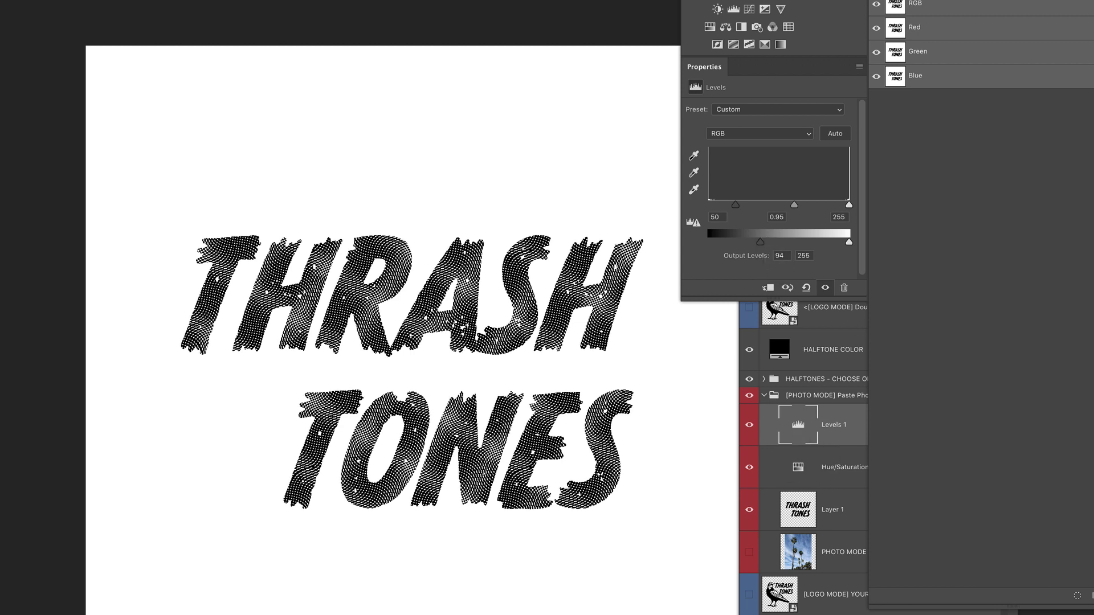
Hide the HALFTONES group and rearrange the Layers panel below the Levels settings.
click(797, 561)
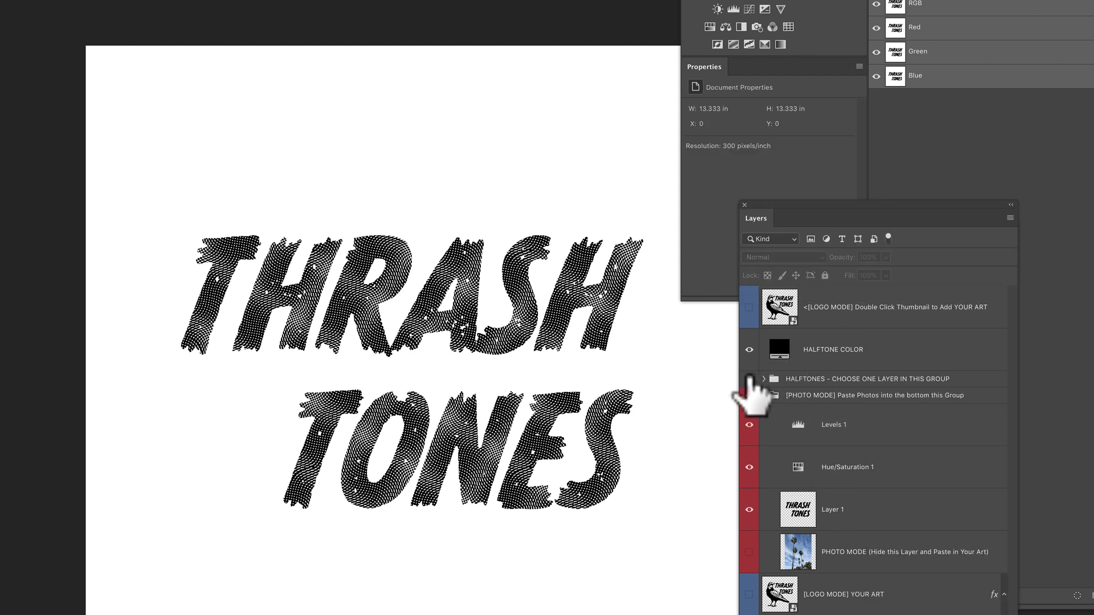
click(749, 379)
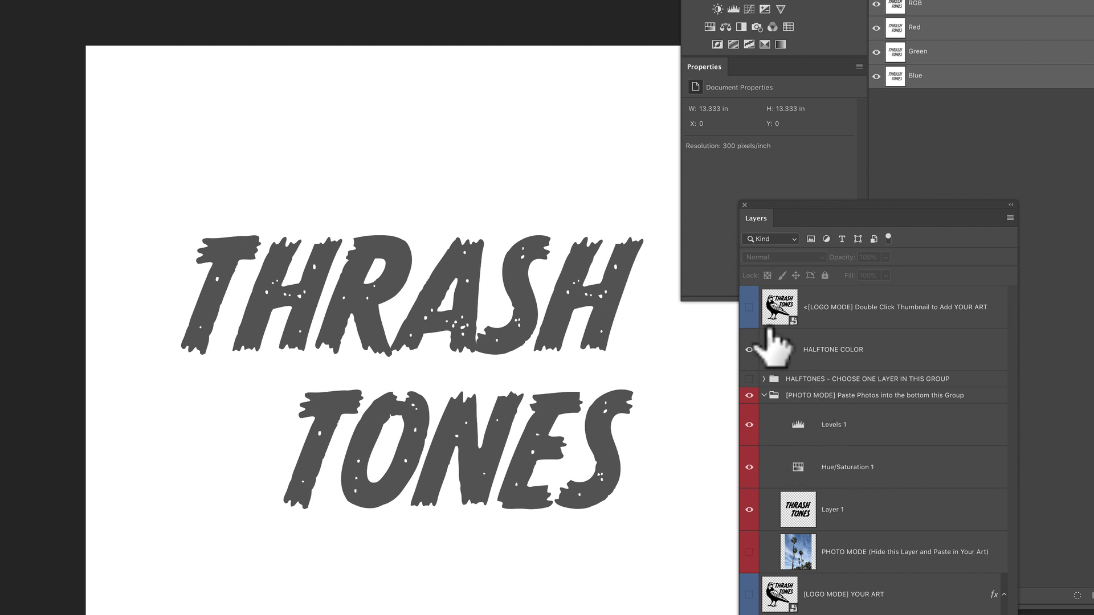
click(800, 428)
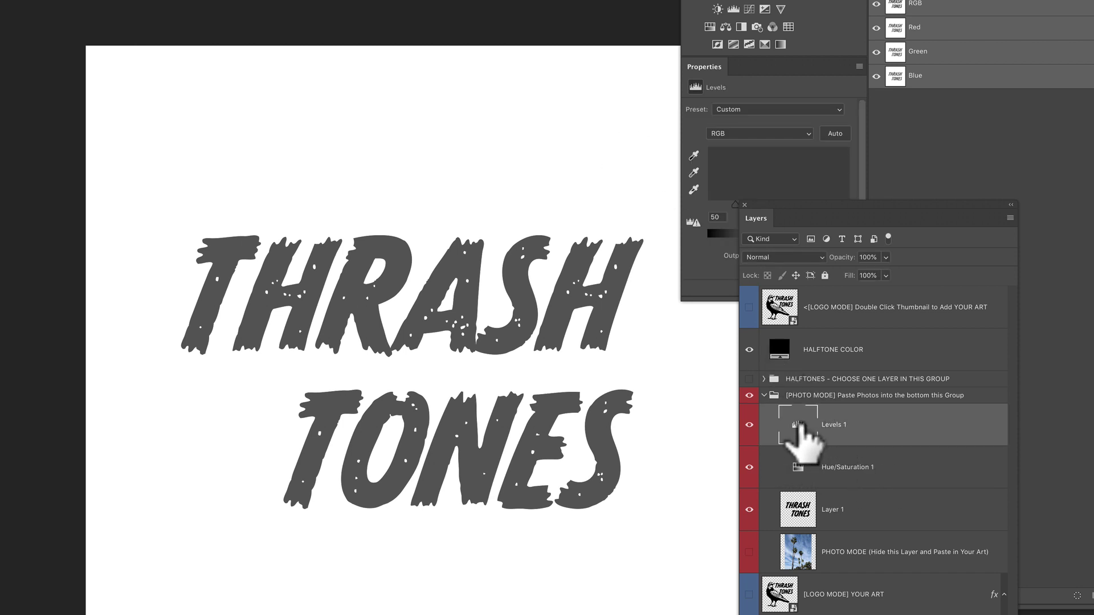
drag(764, 214, 712, 239)
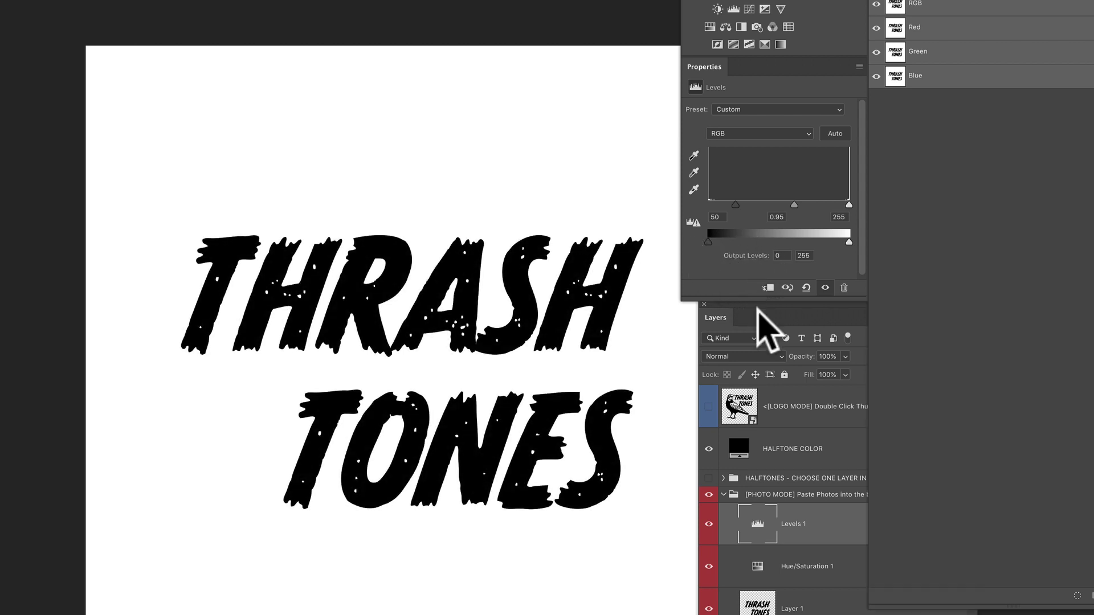
drag(773, 307, 755, 195)
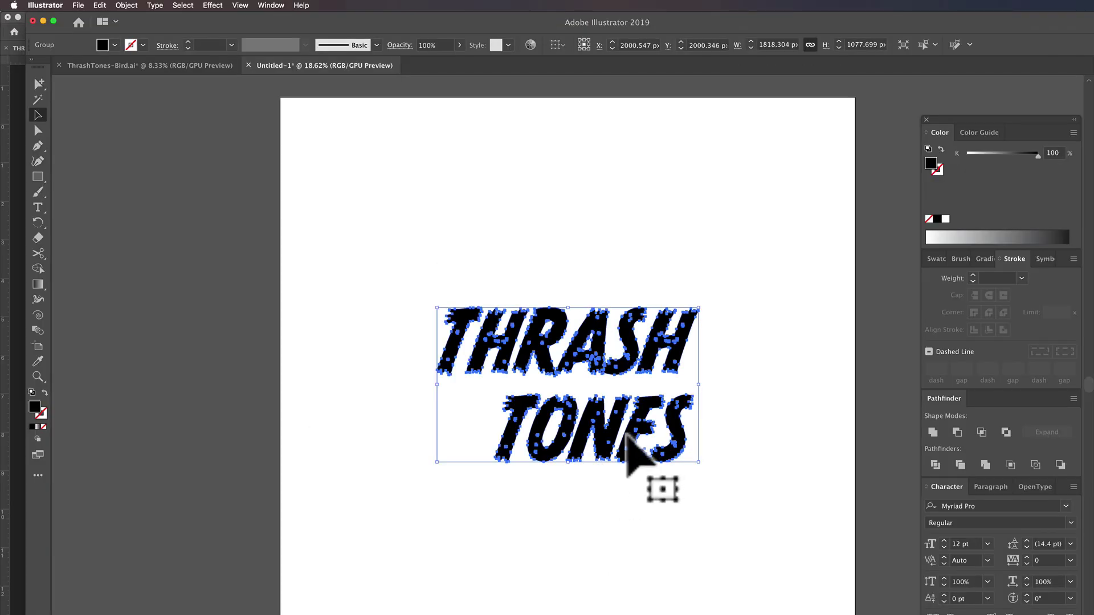
Duplicate the lettering lower, then place another copy of the top lettering offset to the left.
drag(635, 416, 736, 377)
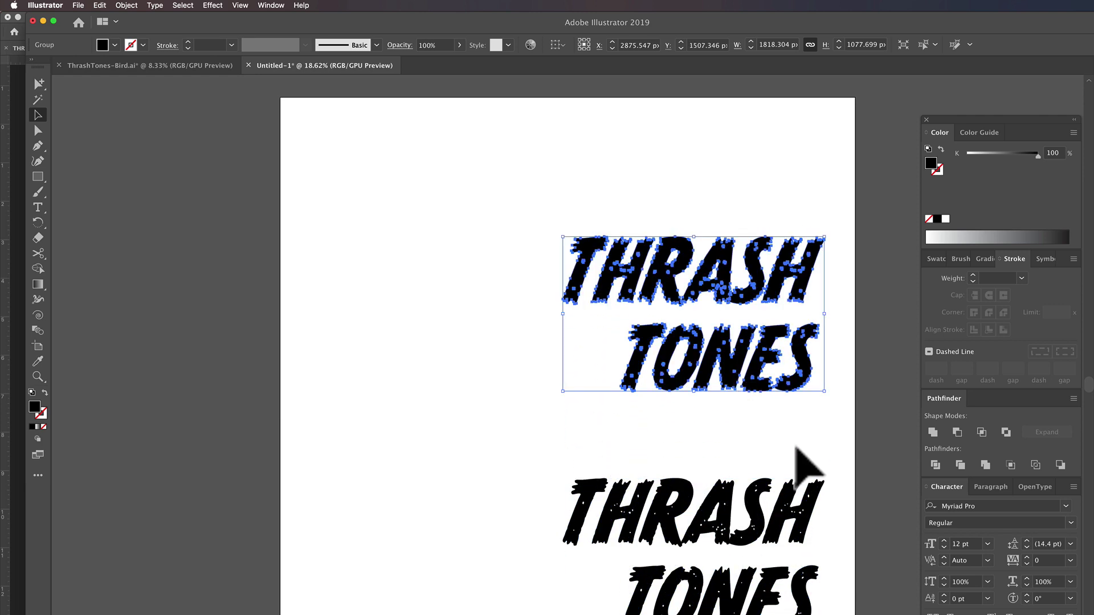
click(805, 463)
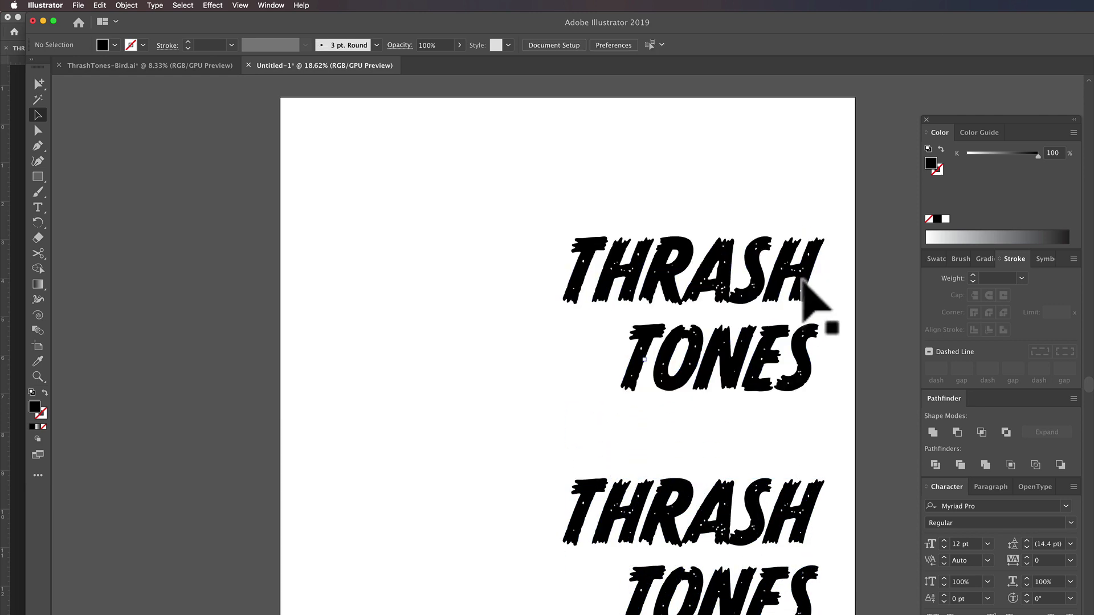
drag(809, 308, 574, 283)
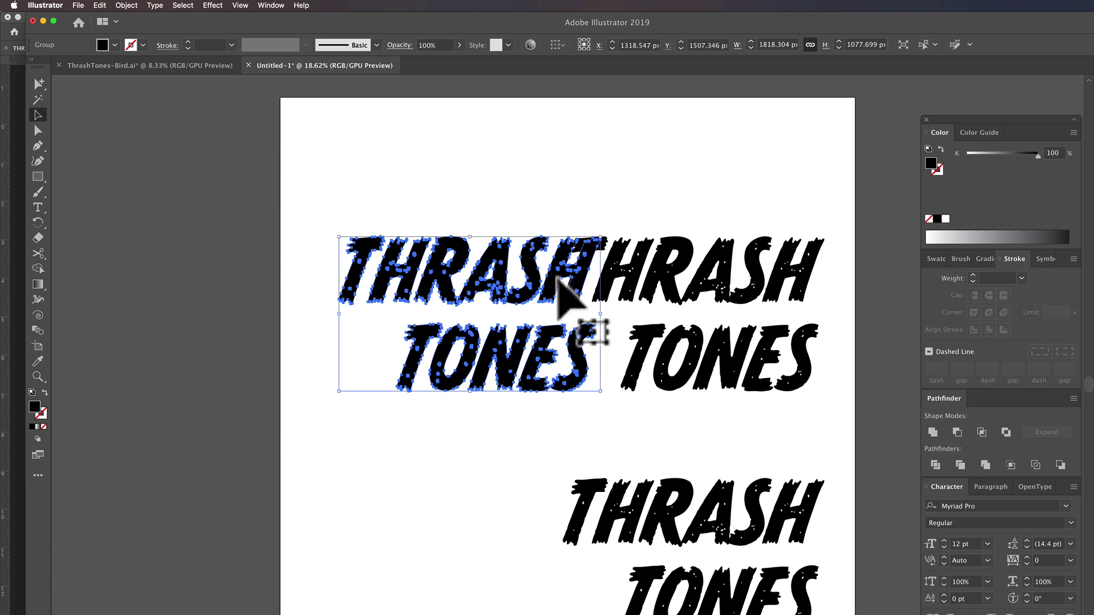
mouse_move(1005, 116)
mouse_down()
mouse_move(874, 135)
mouse_move(886, 146)
mouse_move(791, 141)
mouse_move(906, 140)
mouse_move(855, 134)
mouse_move(864, 171)
mouse_move(969, 145)
mouse_move(915, 143)
mouse_up()
key(super+z)
key(super+z)
Fill the top lettering 50% grey and blend it with the left copy.
click(874, 169)
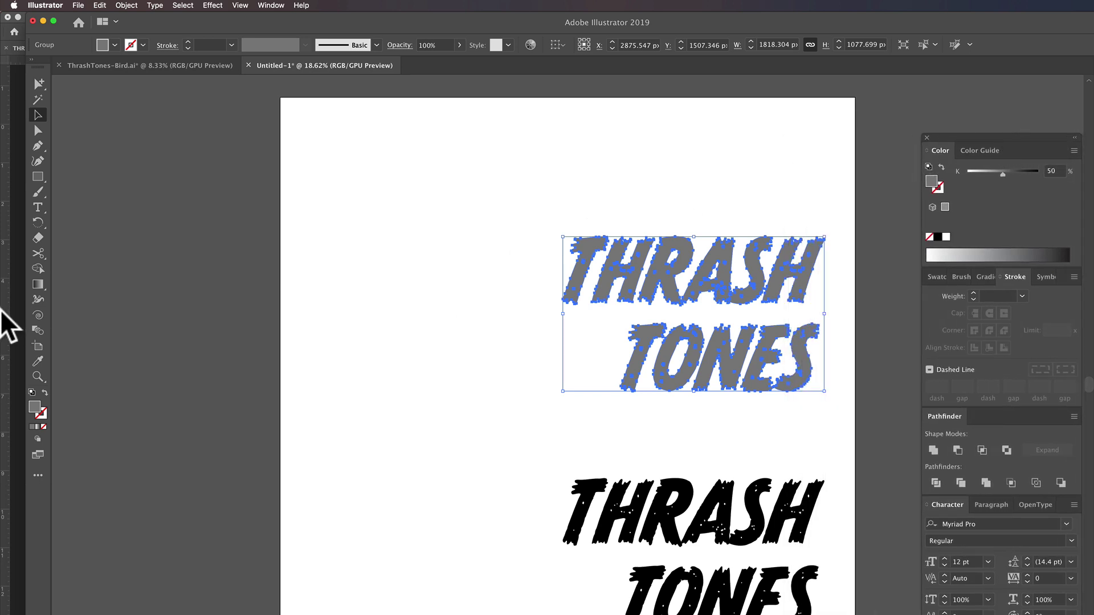
click(38, 330)
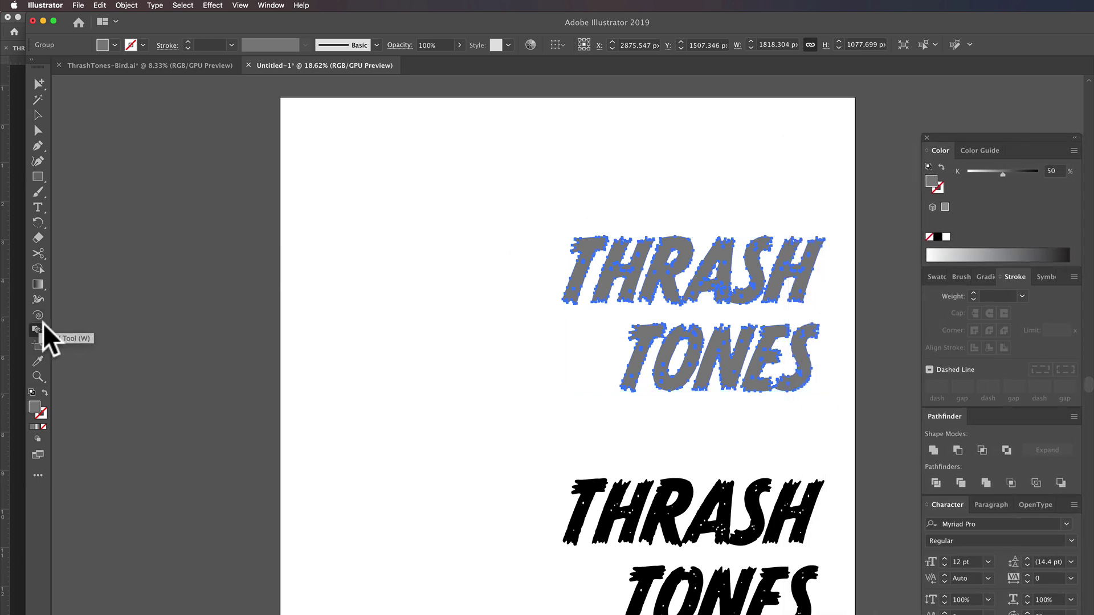
click(630, 275)
click(445, 283)
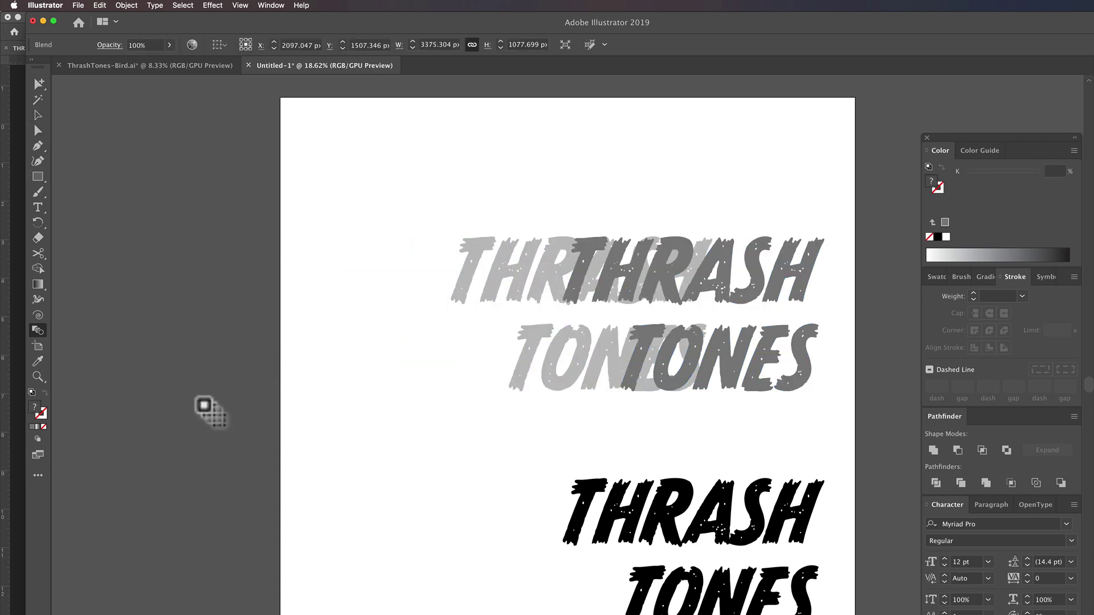
Set the blend spacing to 200 Specified Steps with preview on.
double_click(37, 330)
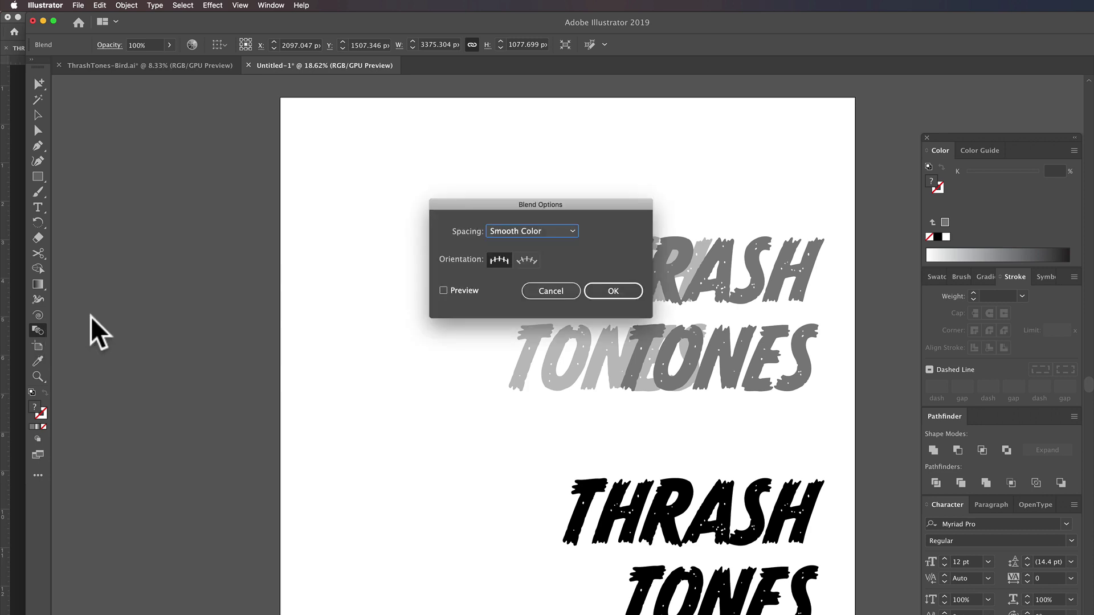
drag(542, 207, 578, 119)
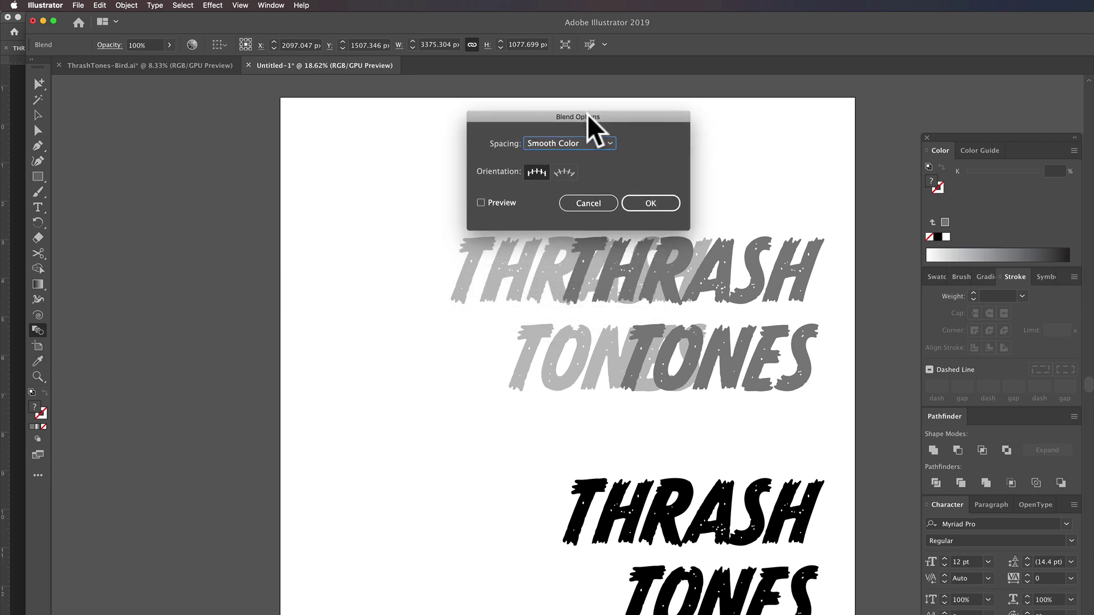
click(604, 147)
click(598, 172)
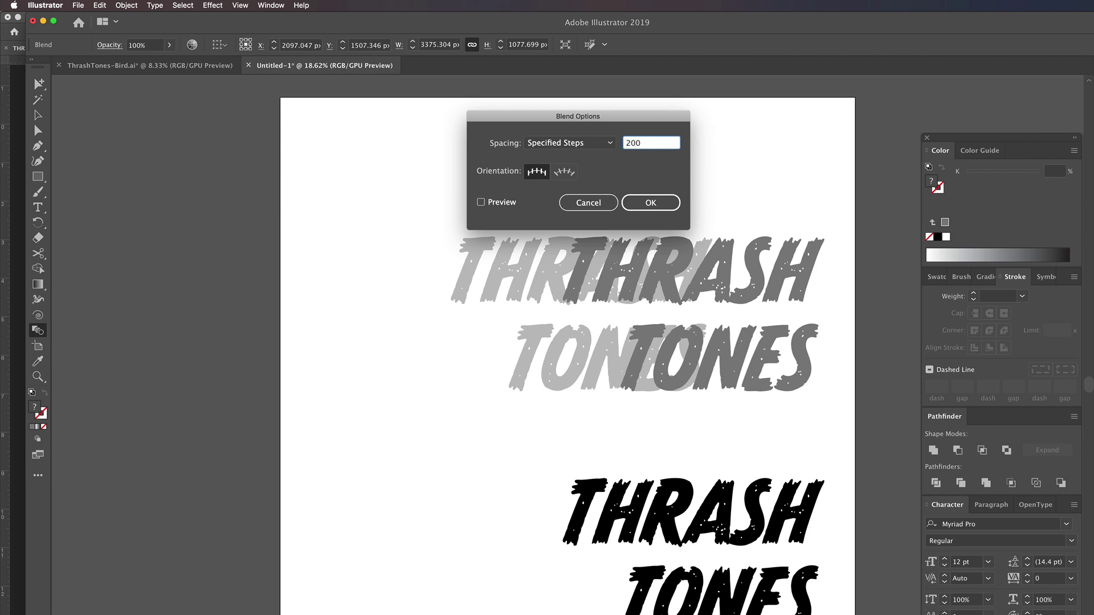
click(481, 202)
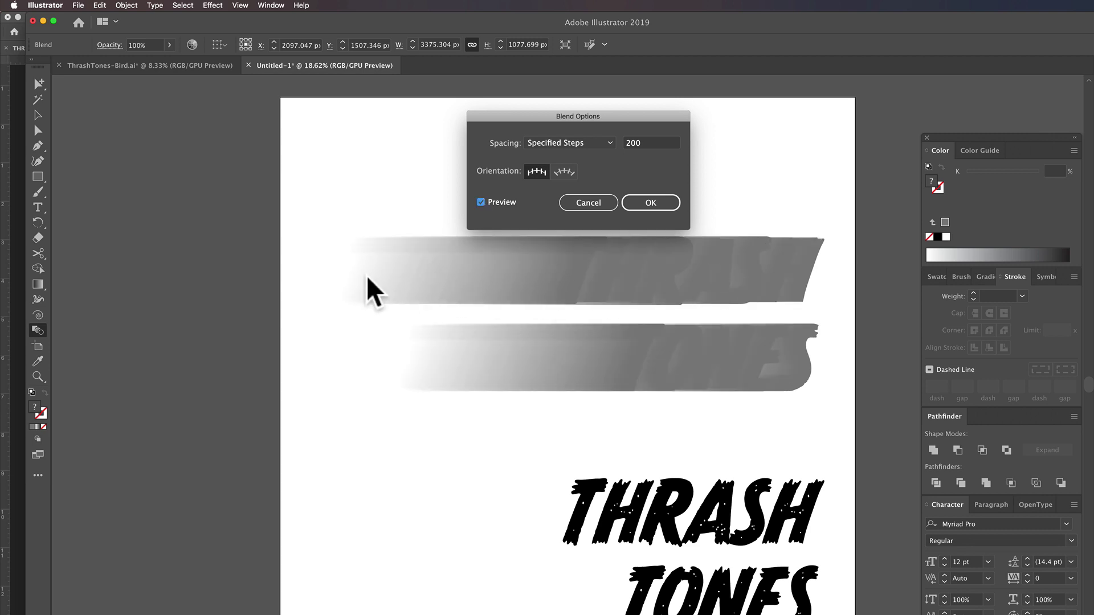
click(659, 210)
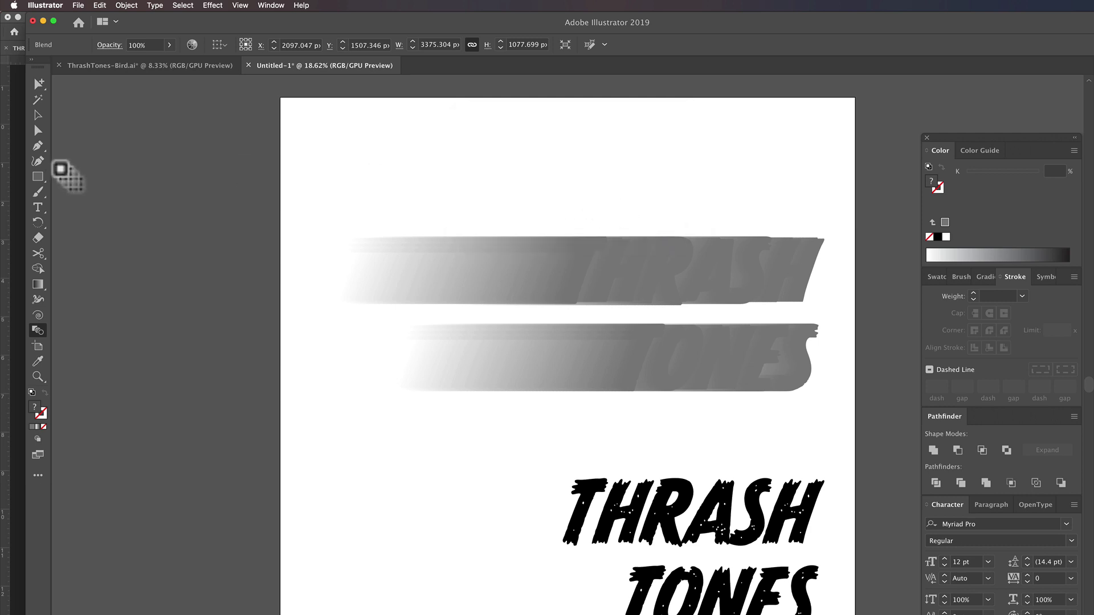
Switch to the Selection tool and toggle the selection edges to inspect the blend.
click(37, 115)
key(super+h)
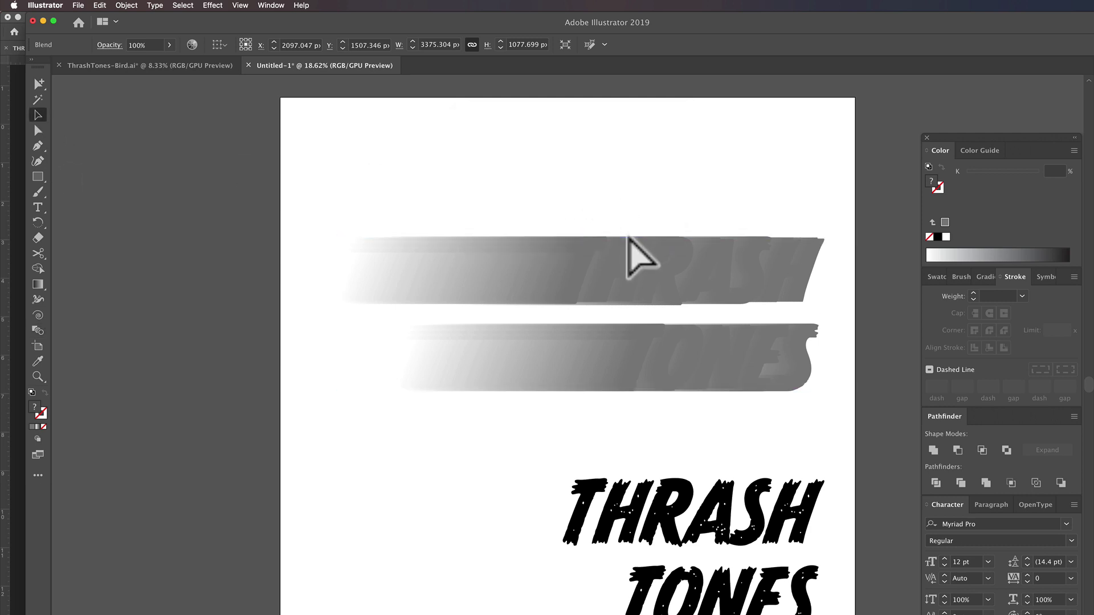
key(super+h)
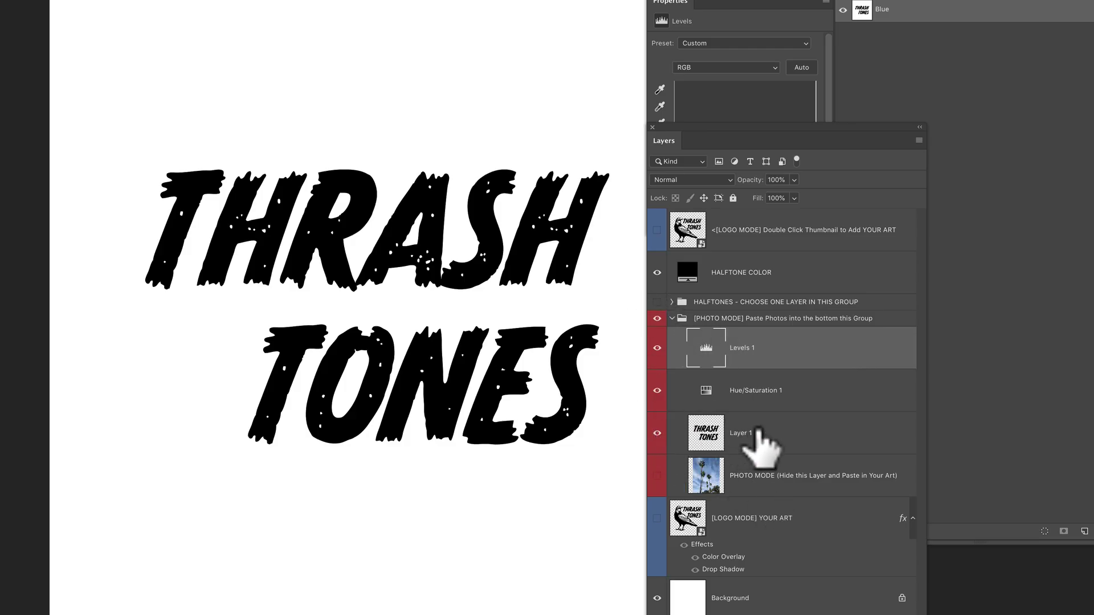
Paste the blended streaks as pixels into a new Layer 2 and shrink them to fit.
click(760, 430)
click(766, 475)
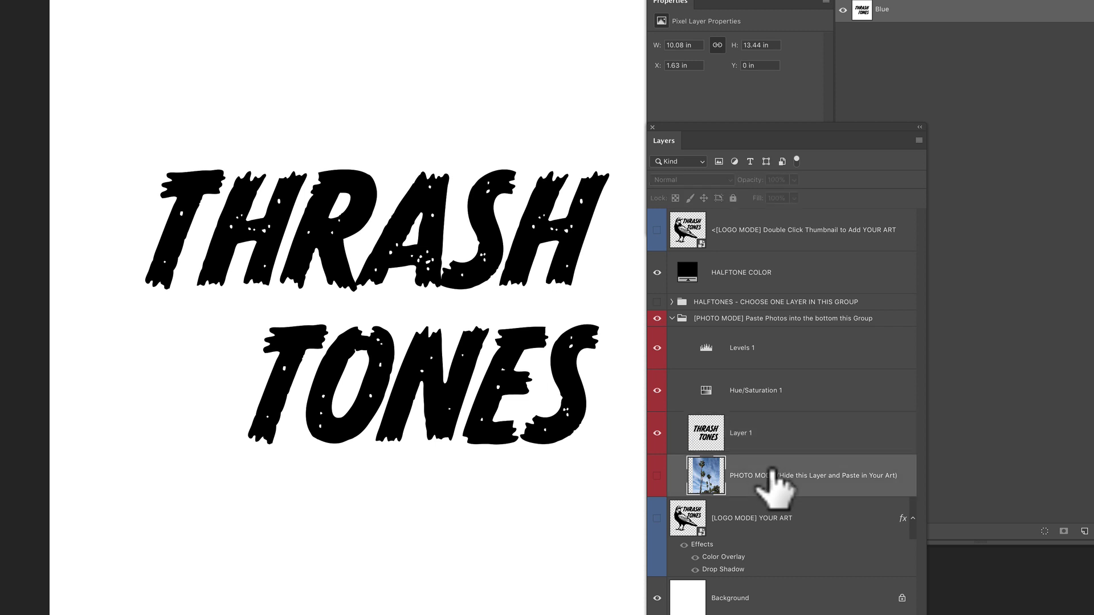
key(super+v)
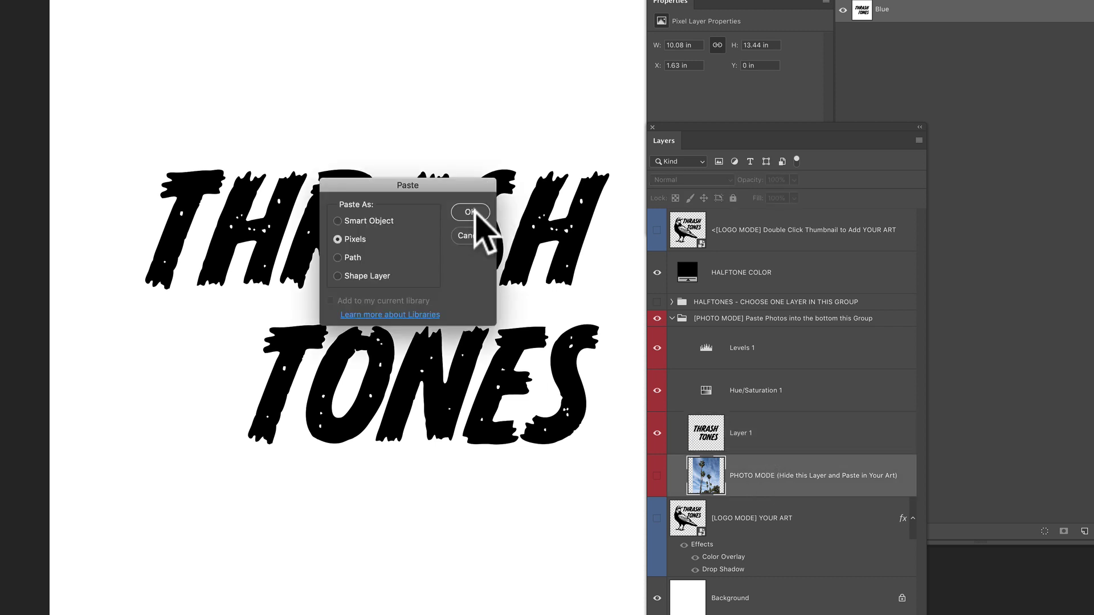
click(470, 212)
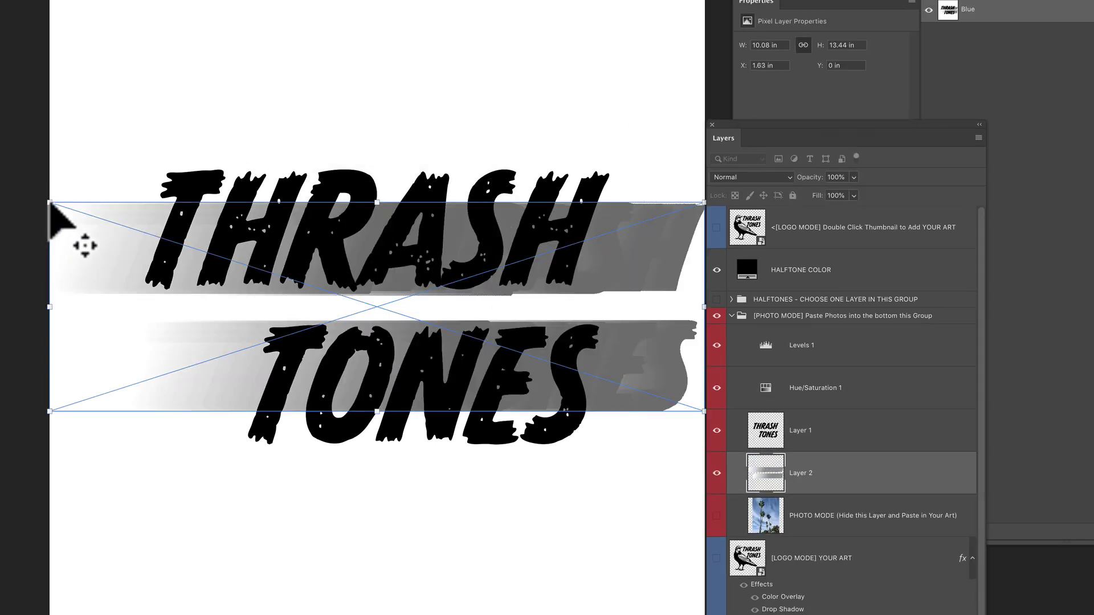
drag(49, 202, 61, 208)
key(Return)
Move and rescale the THRASH TONES lettering to sit on the right ends of the streaks.
click(843, 432)
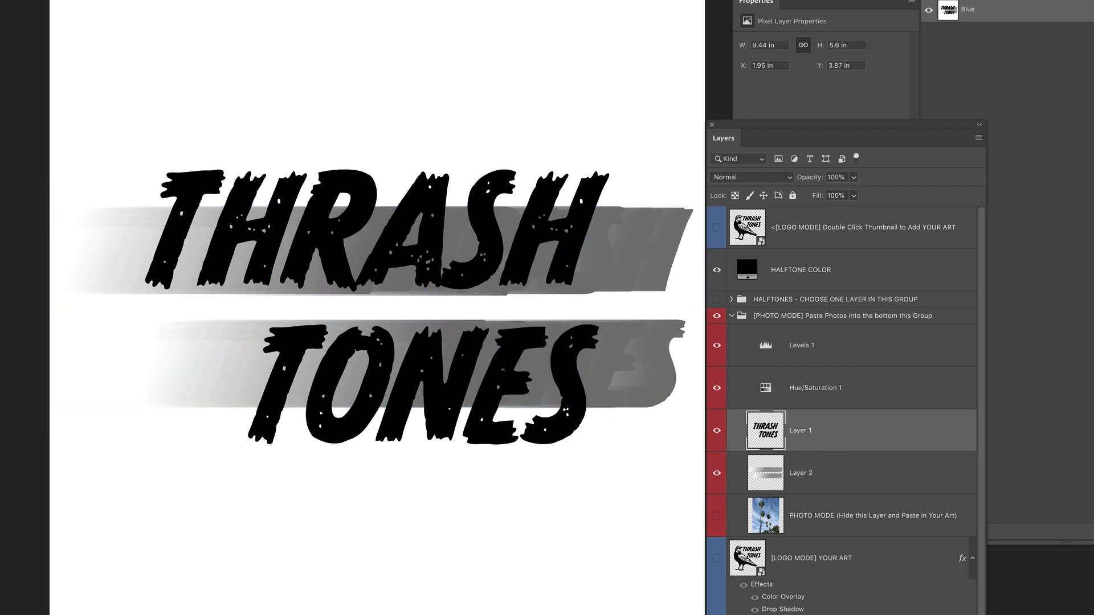
drag(342, 256, 419, 251)
drag(215, 160, 362, 248)
drag(481, 293, 498, 261)
drag(374, 394, 351, 411)
key(Return)
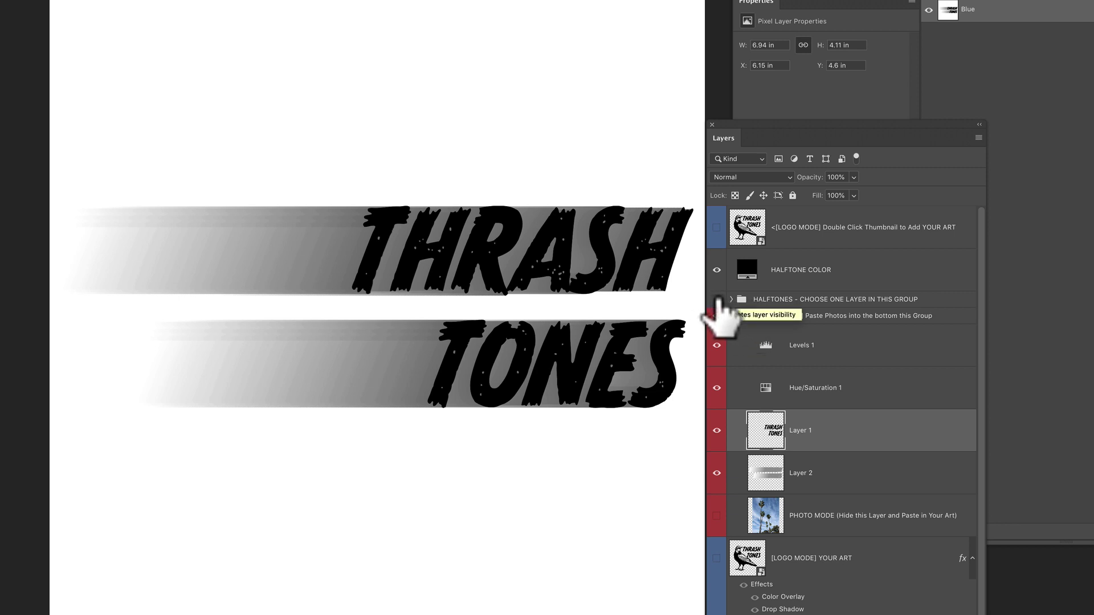
Switch the halftone from the SNAKESKIN pattern to the HORIZONTAL LINES pattern.
click(717, 299)
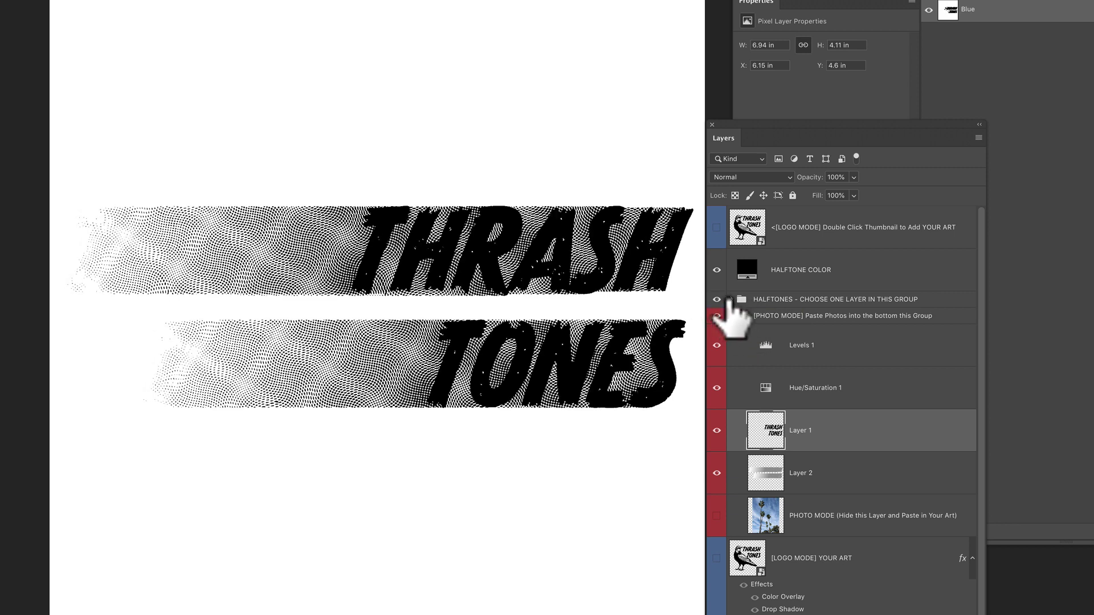
click(730, 299)
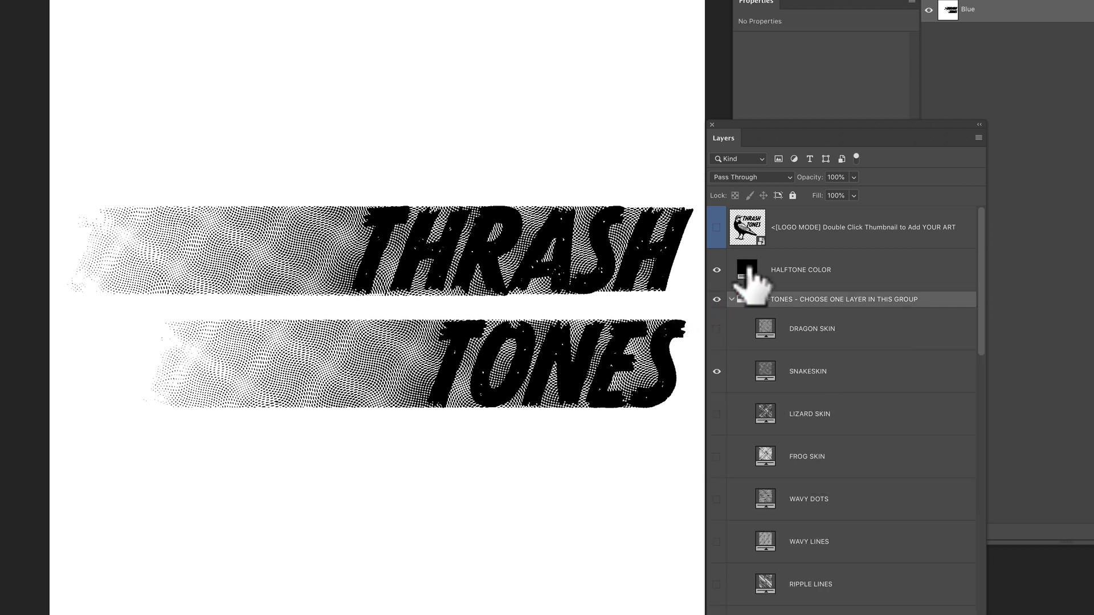
drag(765, 118, 733, 26)
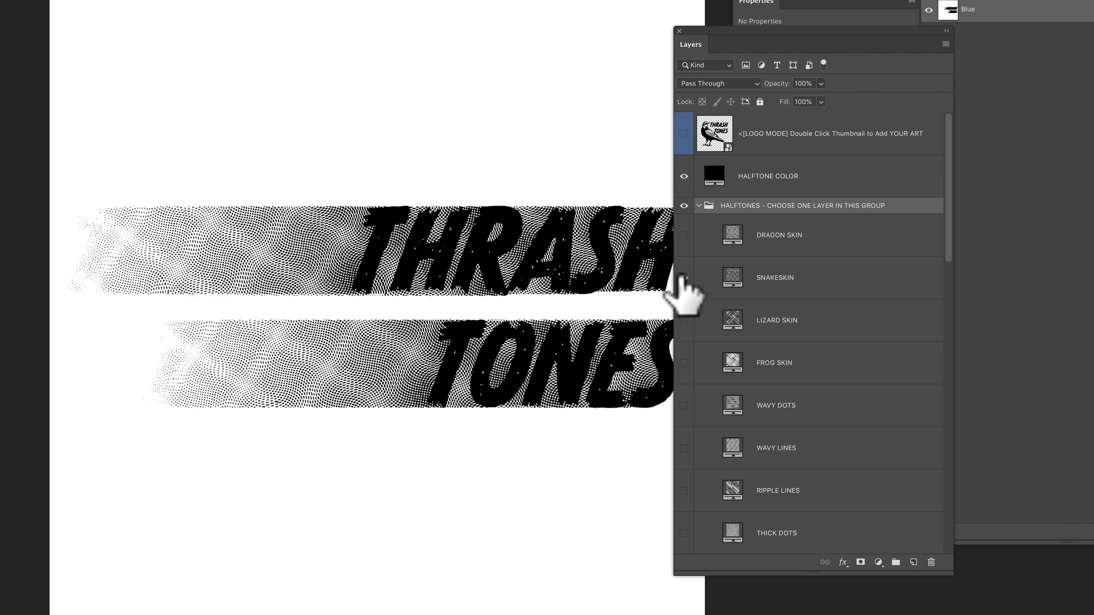
click(684, 277)
scroll(806, 352, down, 10)
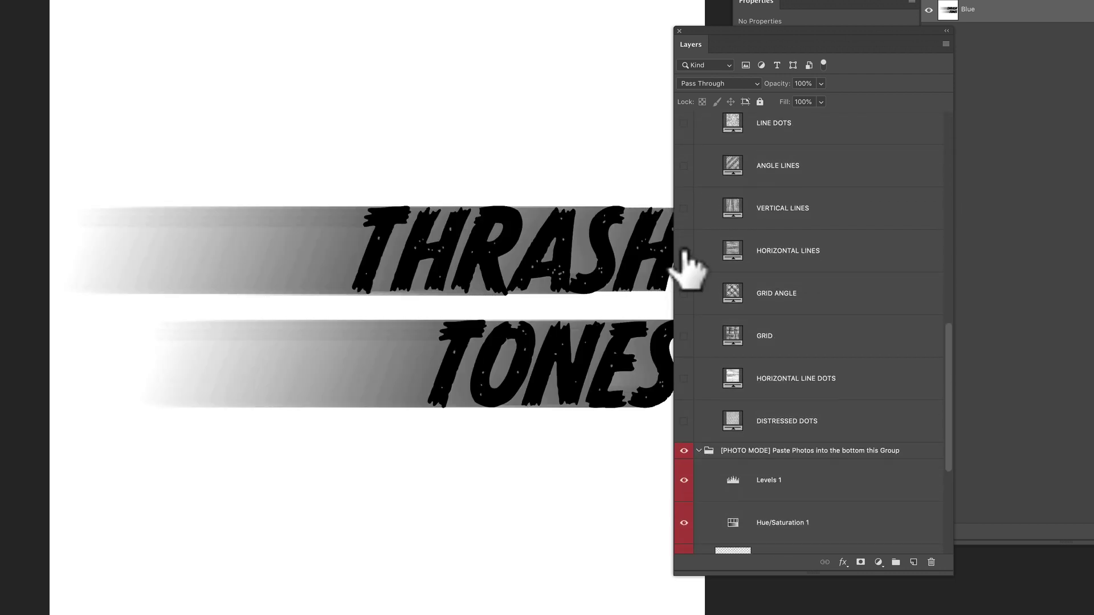
click(684, 251)
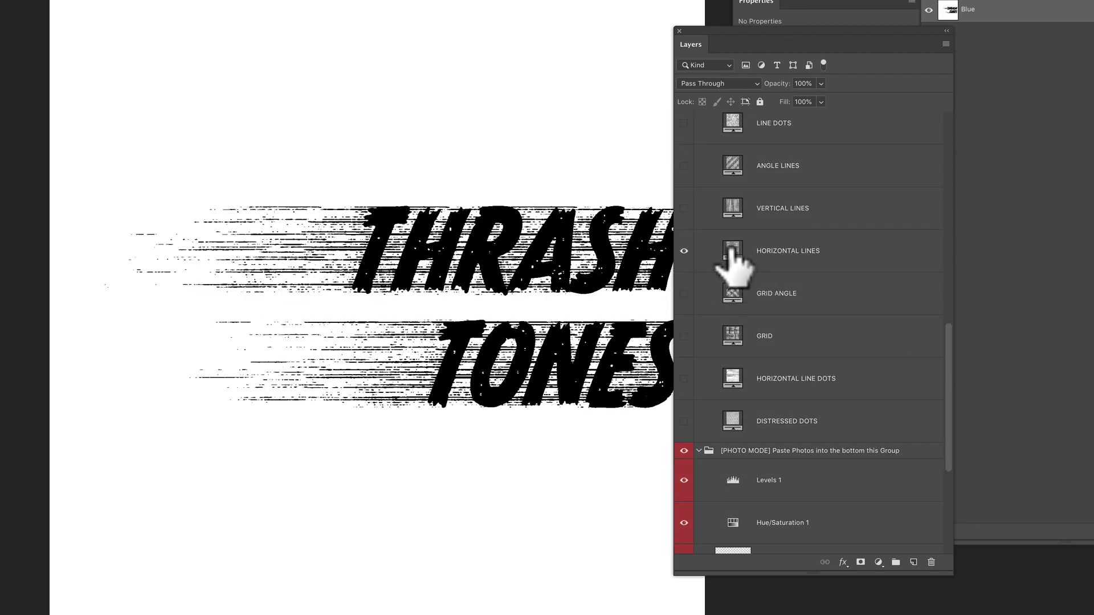
drag(778, 29, 719, 61)
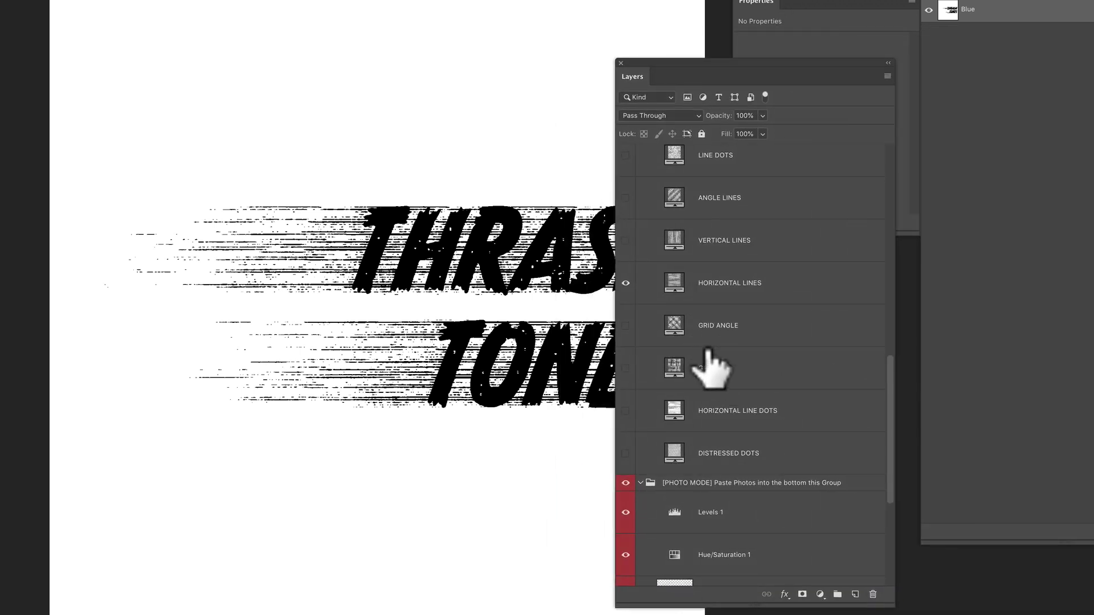
Set the HORIZONTAL LINES pattern fill scale to 199%.
double_click(675, 273)
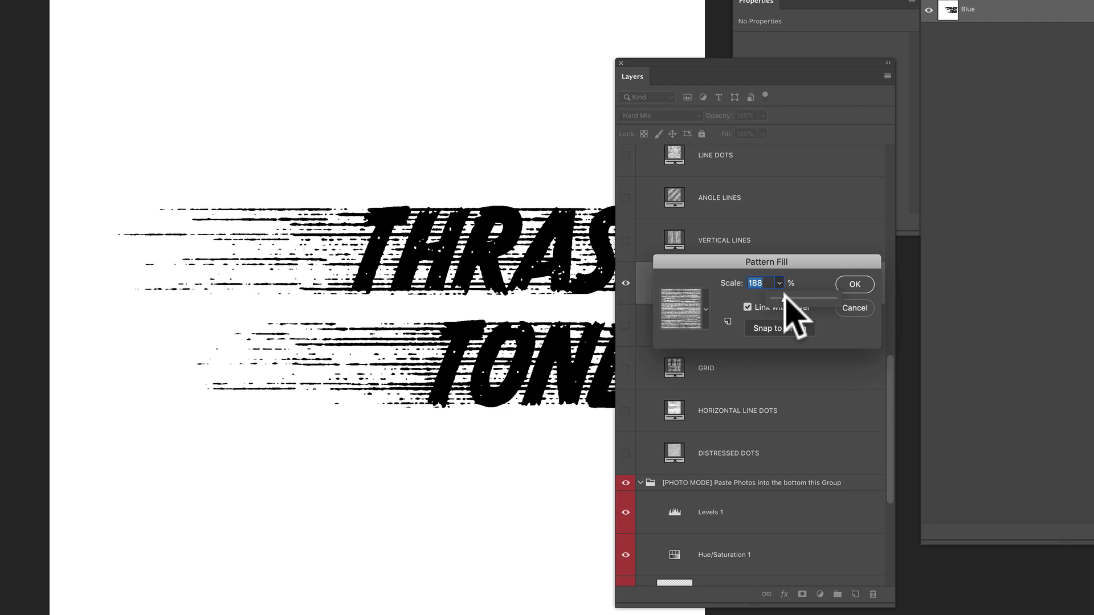
drag(702, 62, 850, 54)
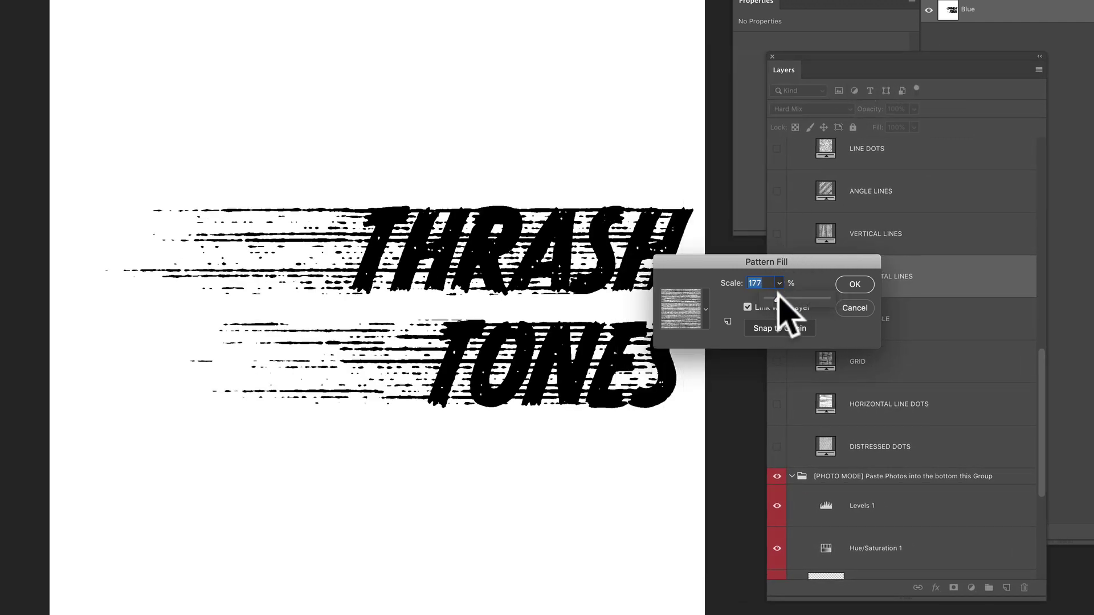
drag(778, 295, 779, 296)
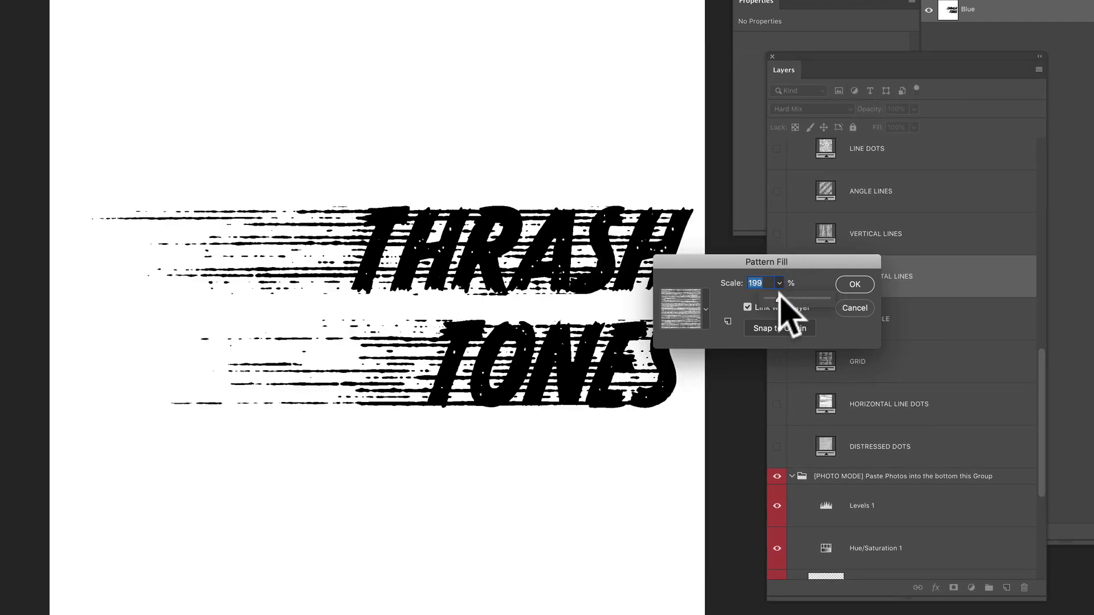
click(855, 284)
drag(902, 71, 766, 115)
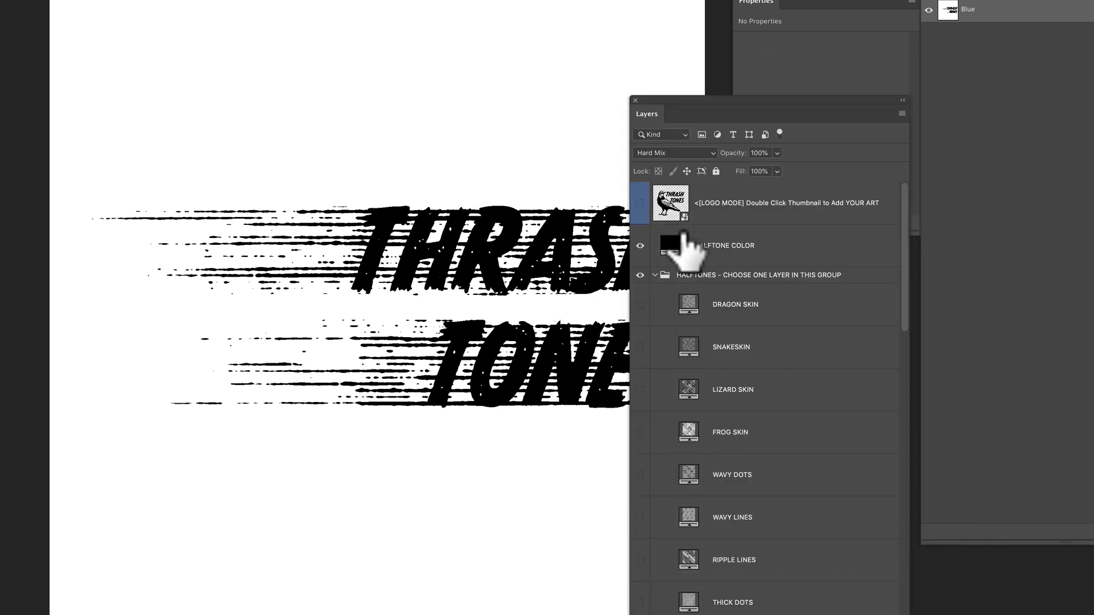
Collapse and hide the HALFTONES group, then select Layer 1 with the lettering.
click(654, 276)
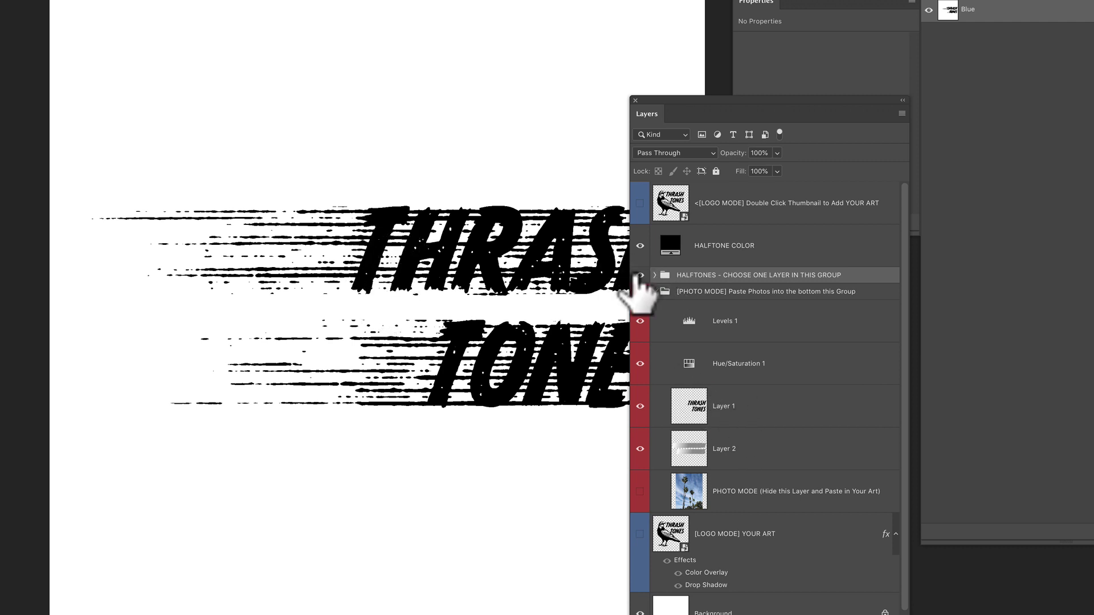
click(640, 276)
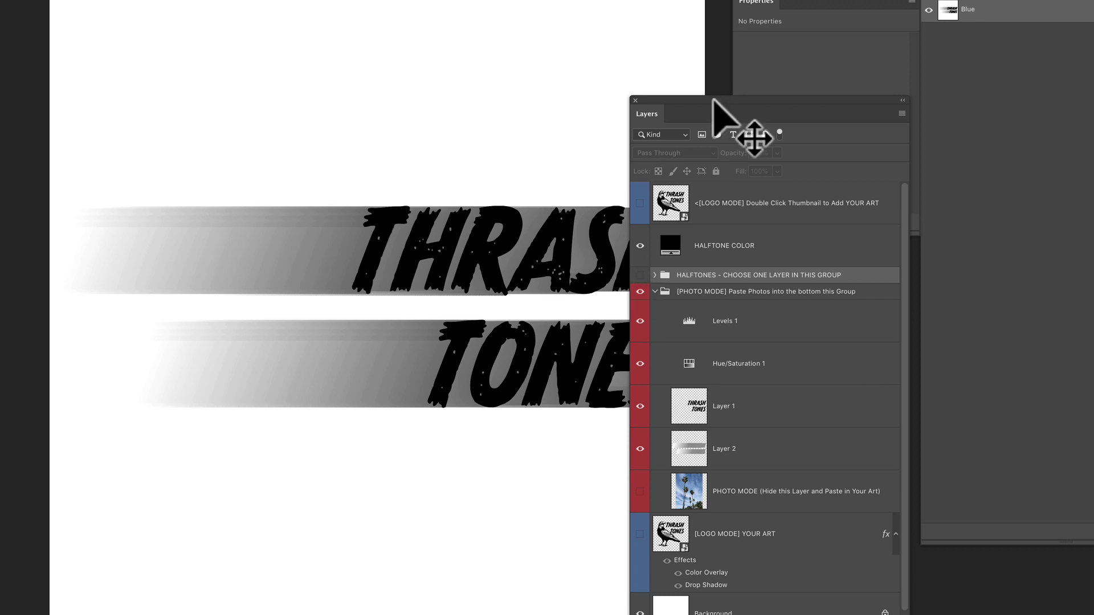
drag(716, 101, 719, 60)
click(695, 357)
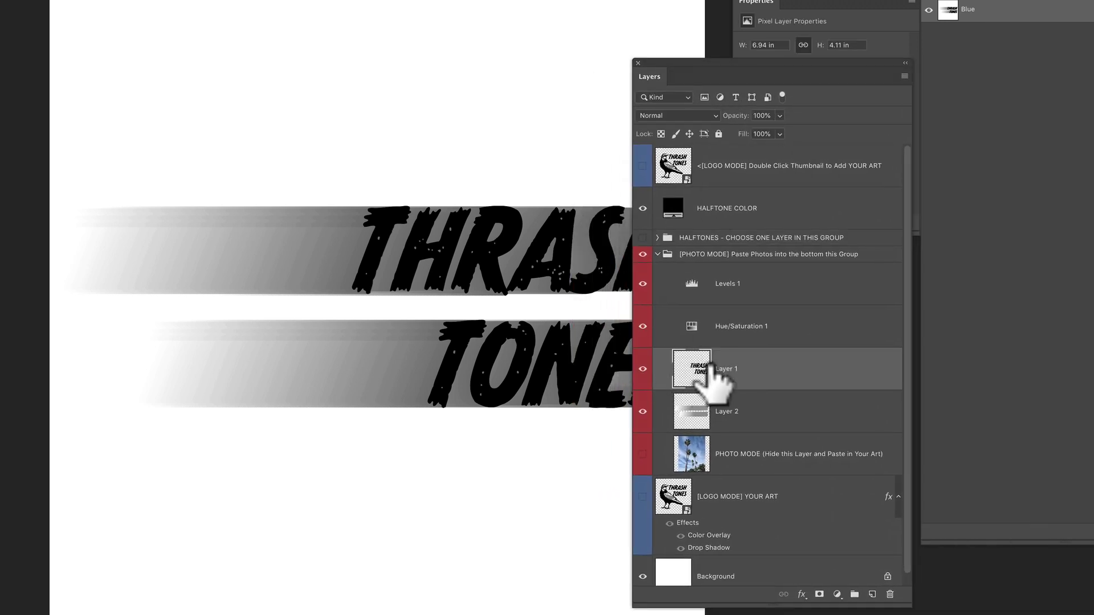
Add a white Outer Glow (Screen, 81%, spread 24, size 46) to Layer 1.
drag(756, 61, 678, 95)
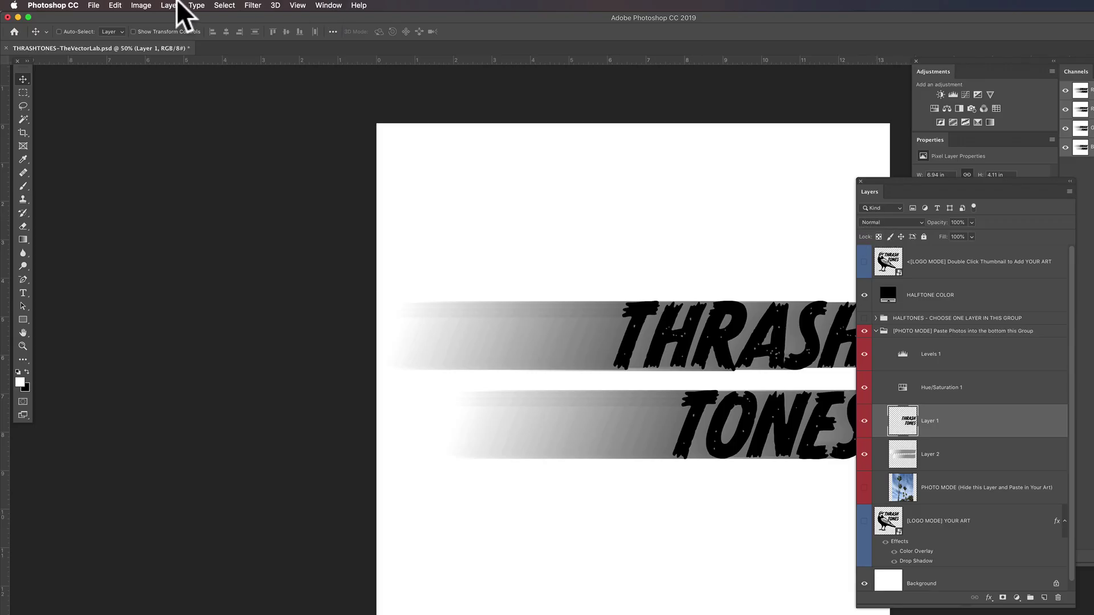
click(170, 6)
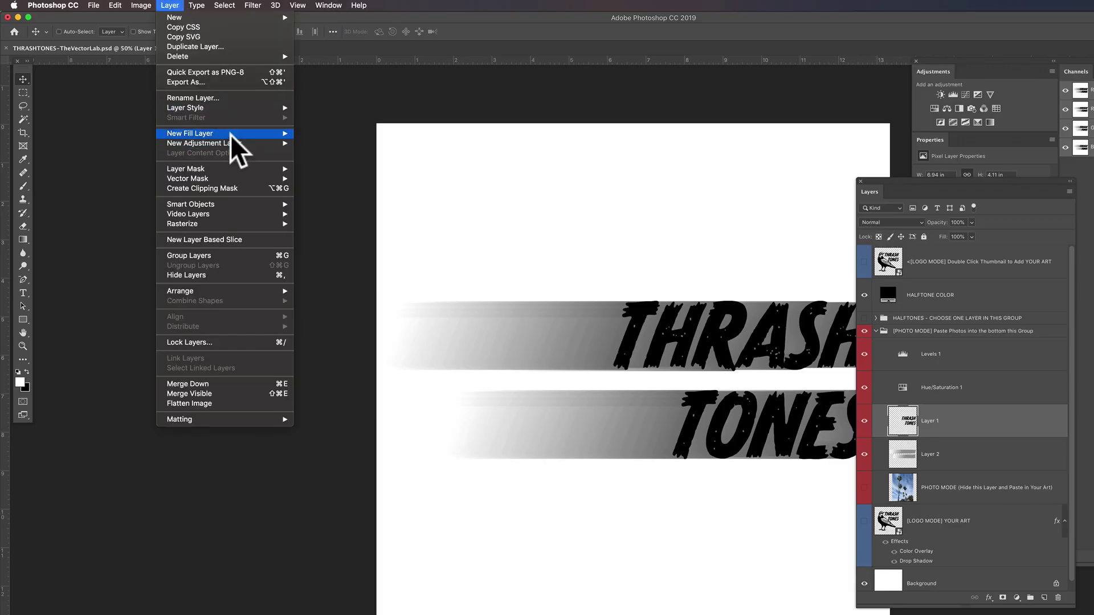
mouse_move(231, 108)
click(341, 198)
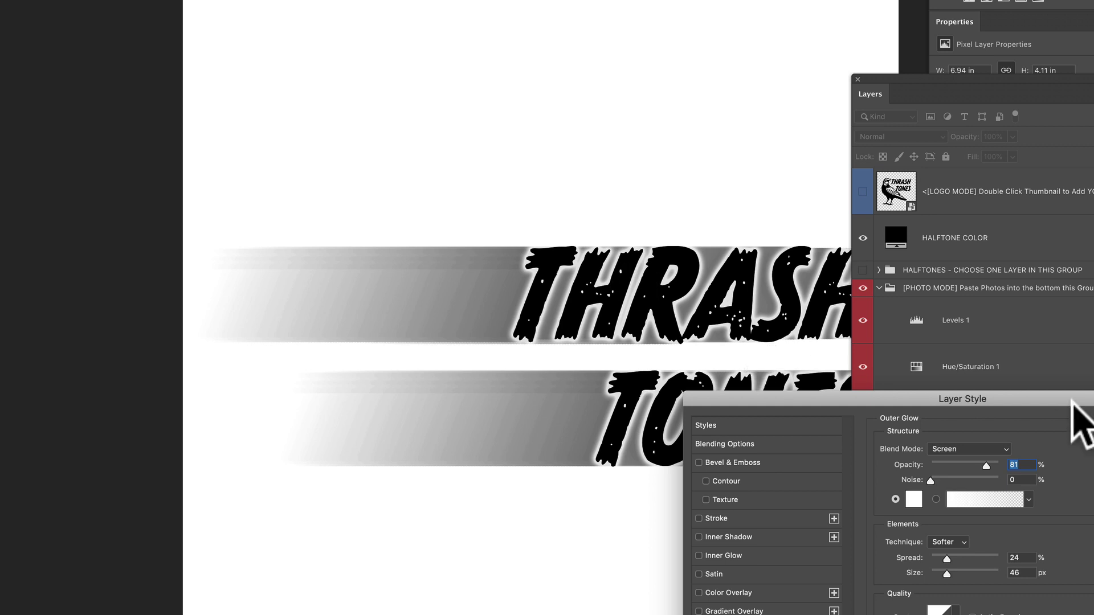
drag(1055, 399, 859, 431)
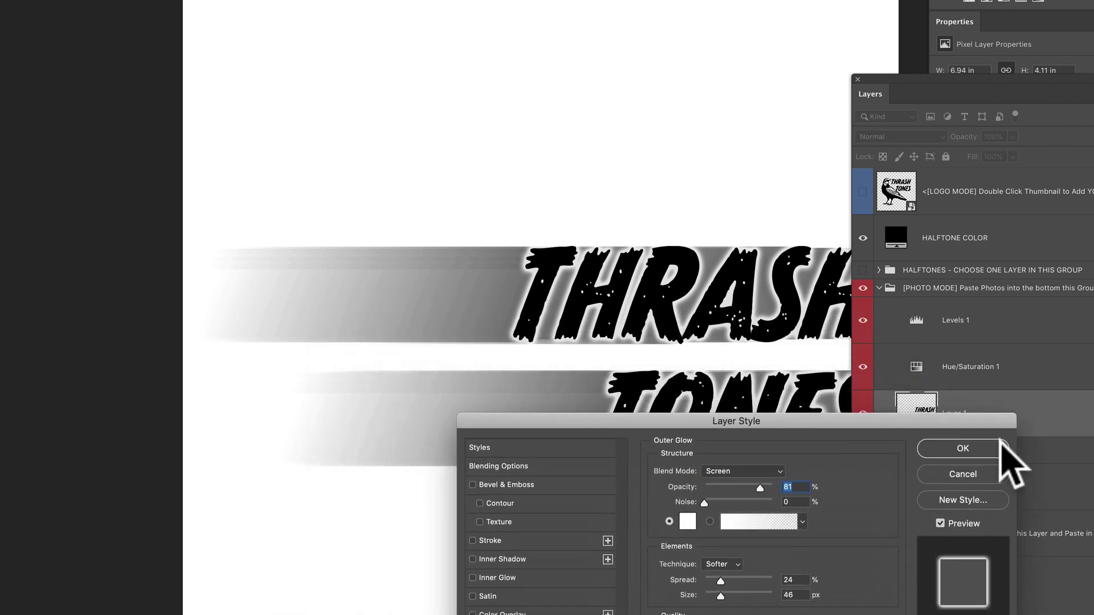
click(961, 448)
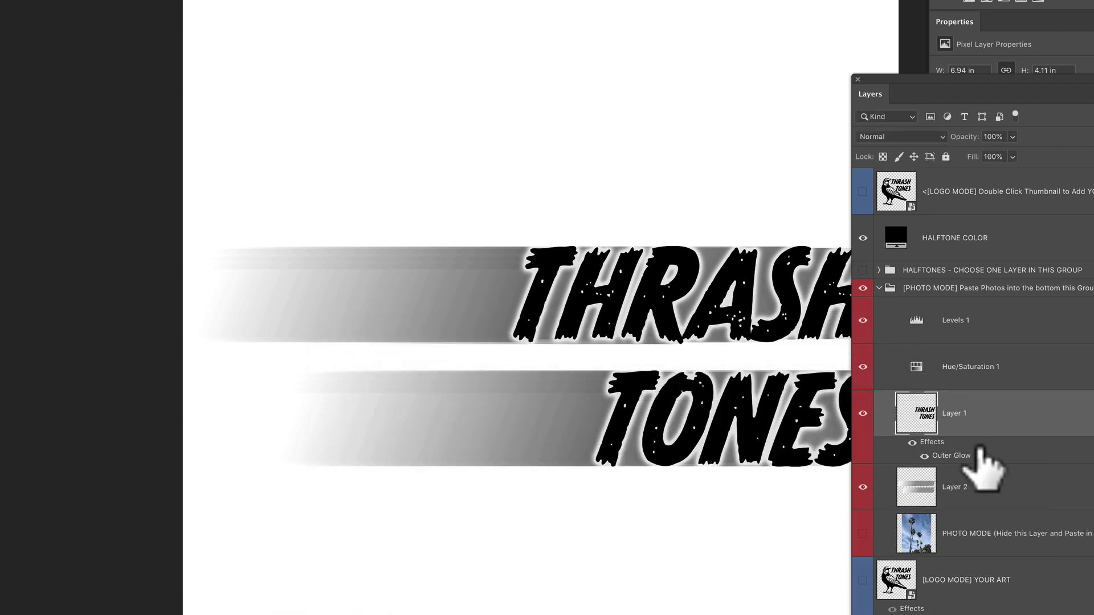
click(862, 270)
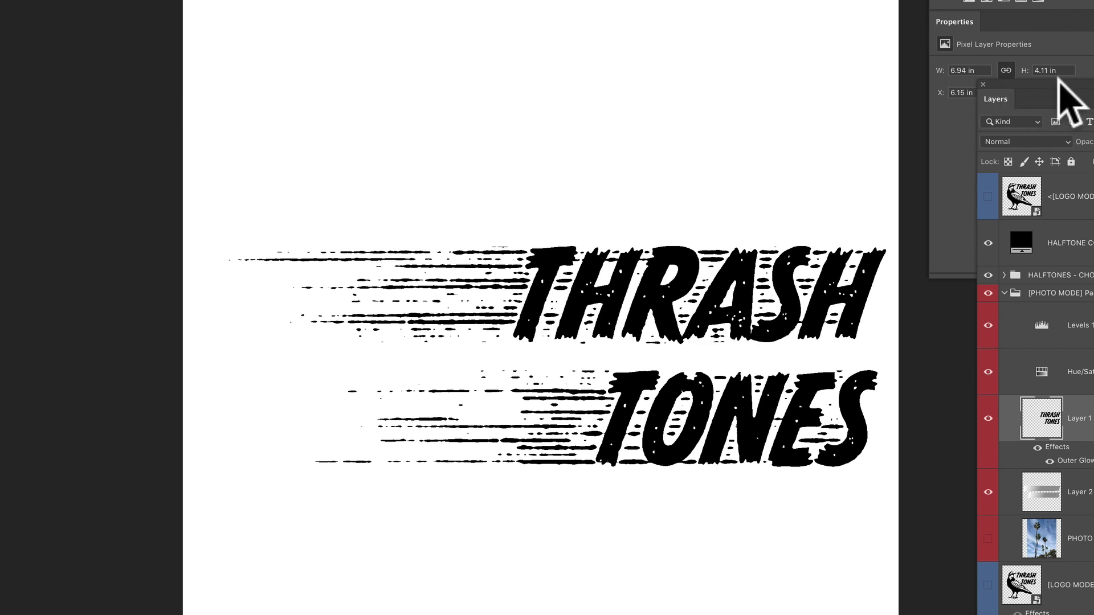
mouse_move(1054, 82)
mouse_down()
mouse_move(929, 81)
mouse_move(1041, 80)
mouse_up()
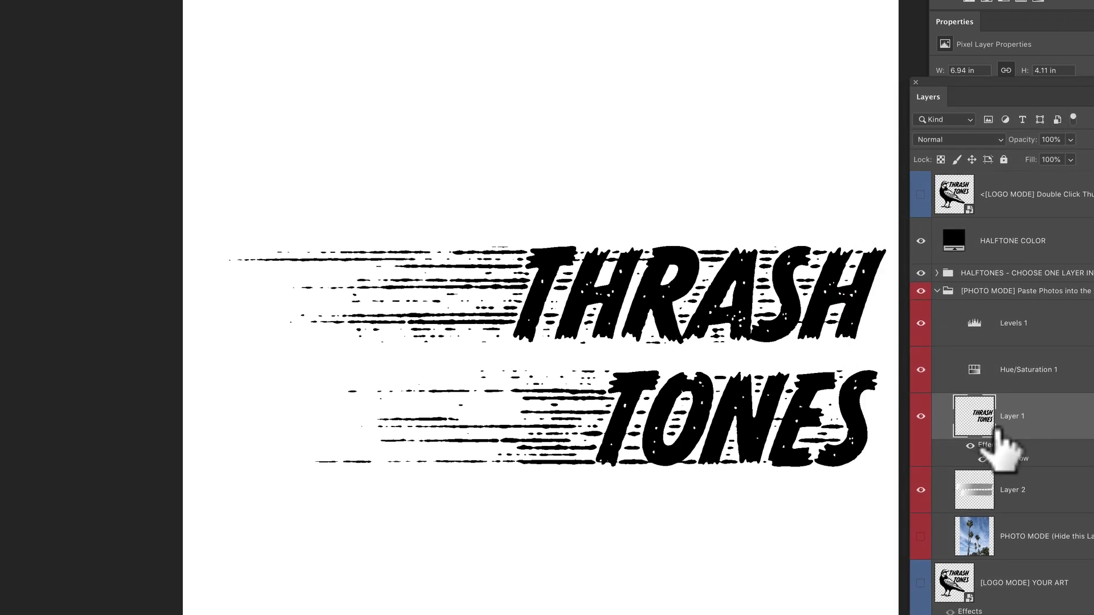
drag(986, 83, 885, 80)
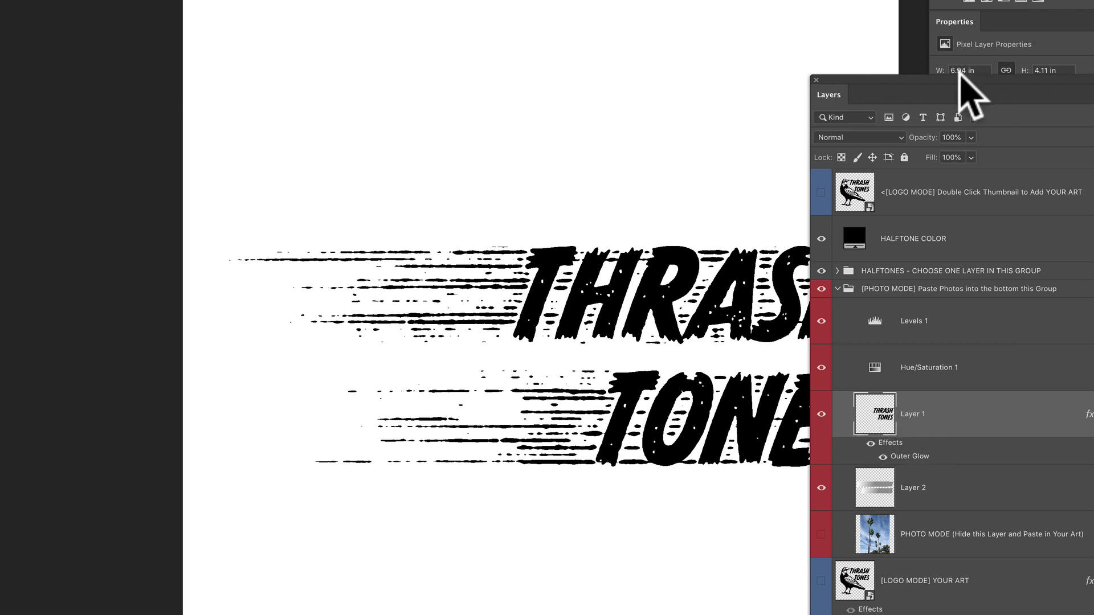
drag(951, 82, 998, 80)
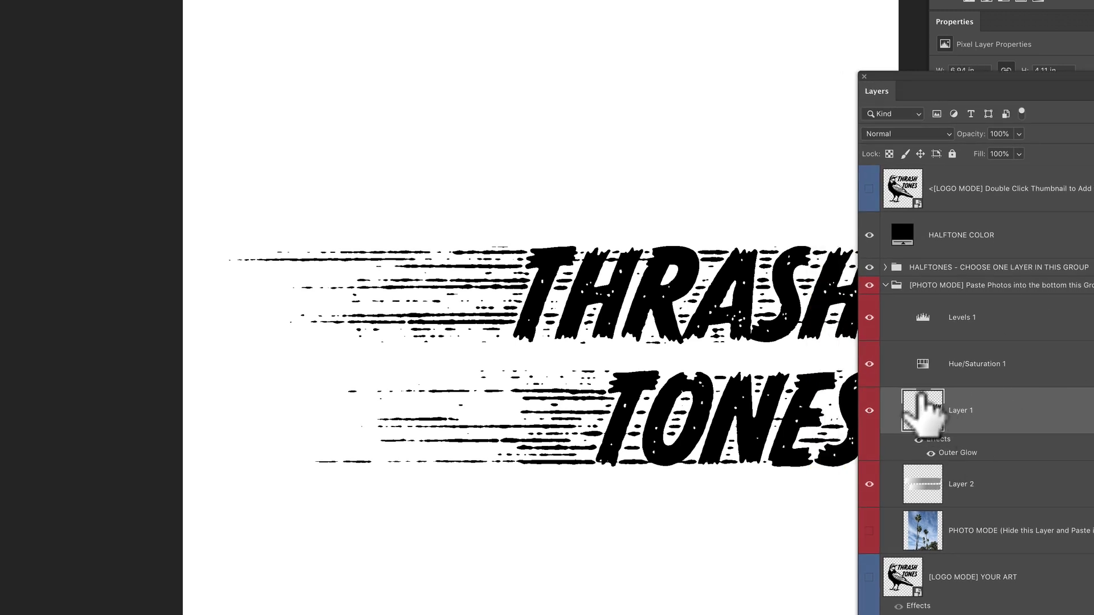
mouse_move(931, 411)
mouse_down()
mouse_move(870, 252)
mouse_move(871, 266)
mouse_up()
click(870, 267)
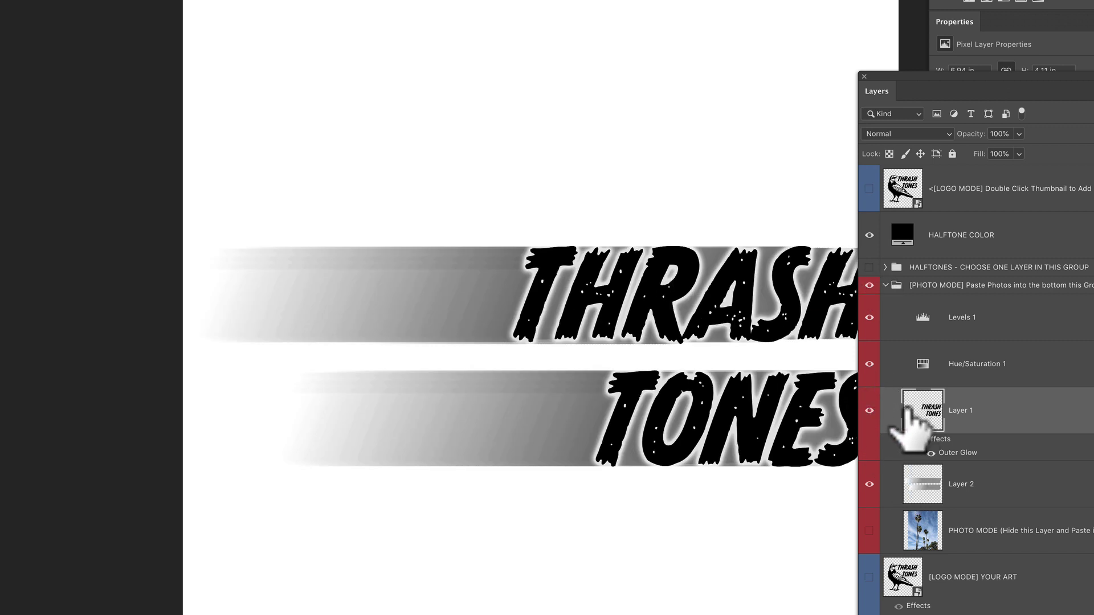
Cancel an initial Gaussian Blur attempt and make the HALFTONES group visible again.
mouse_move(50, 4)
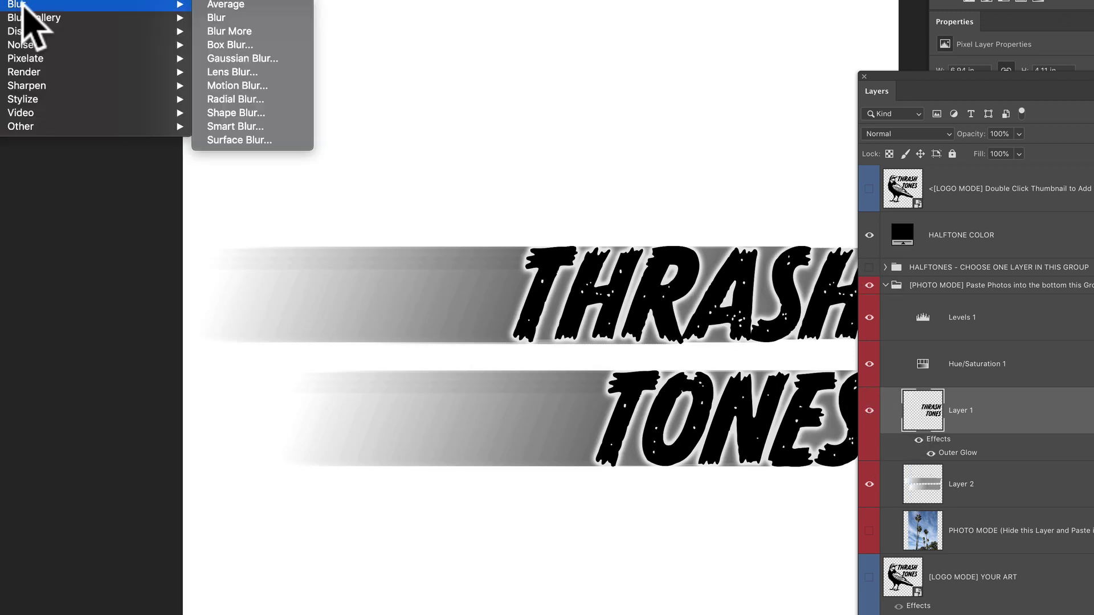
click(270, 74)
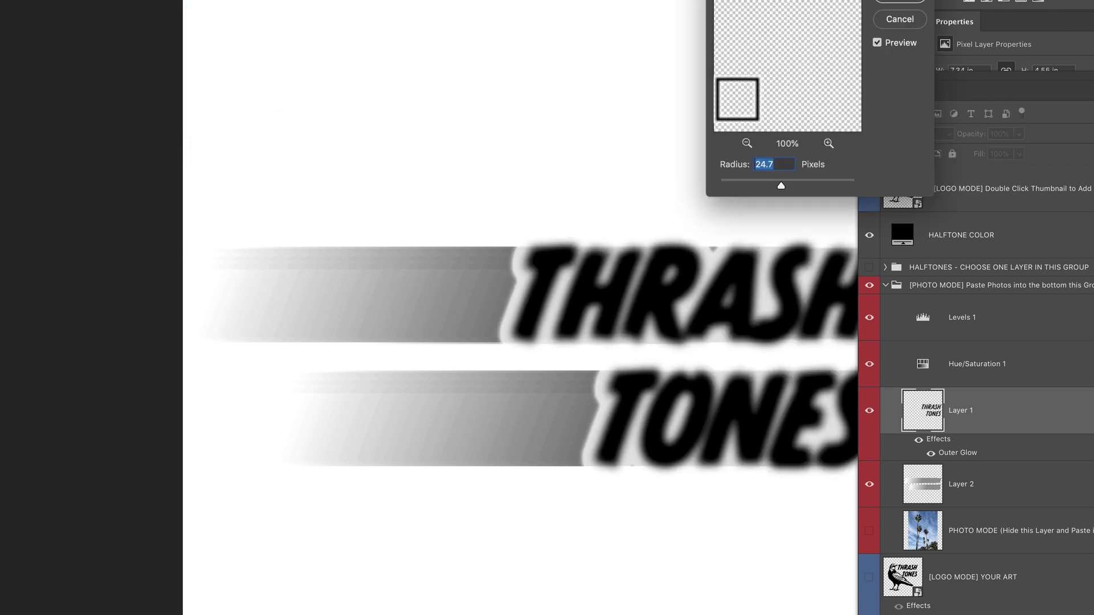
click(902, 19)
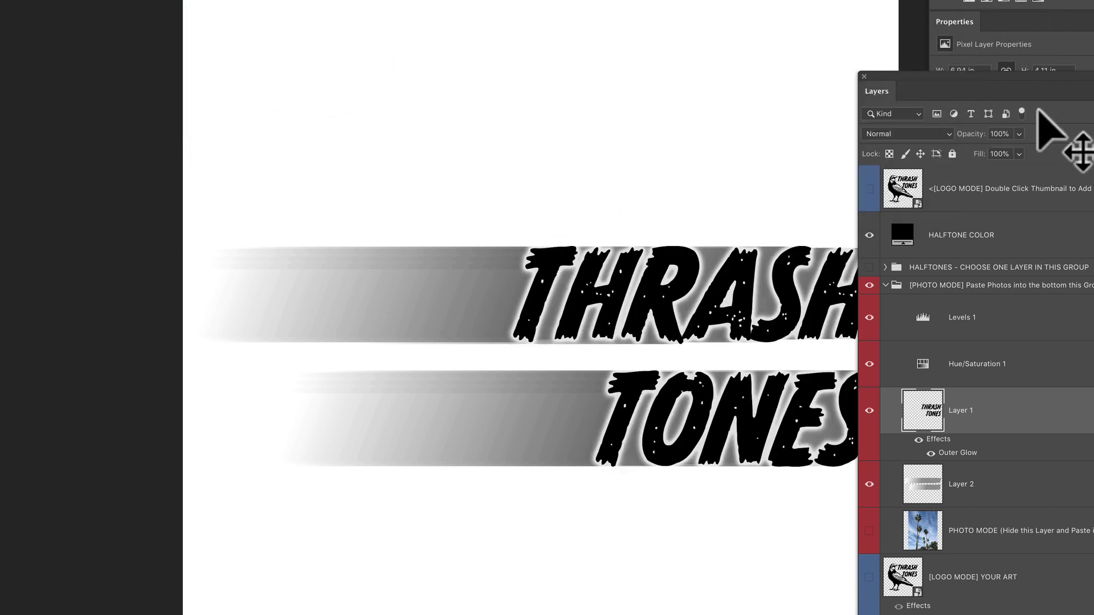
click(868, 267)
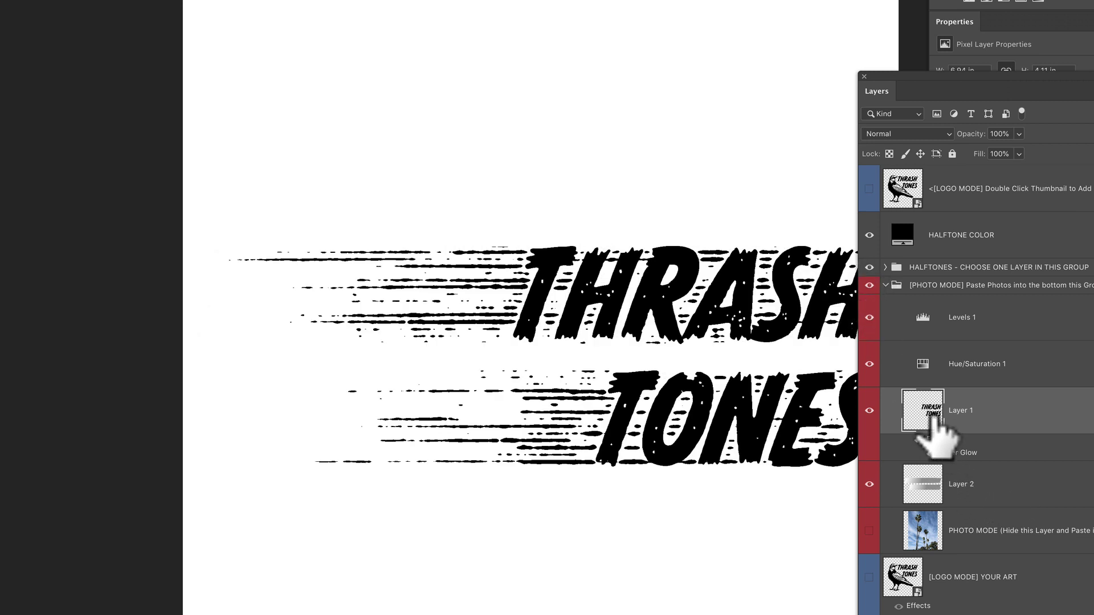
Apply a Gaussian Blur of about 9.7 pixels to the THRASH TONES lettering.
click(17, 0)
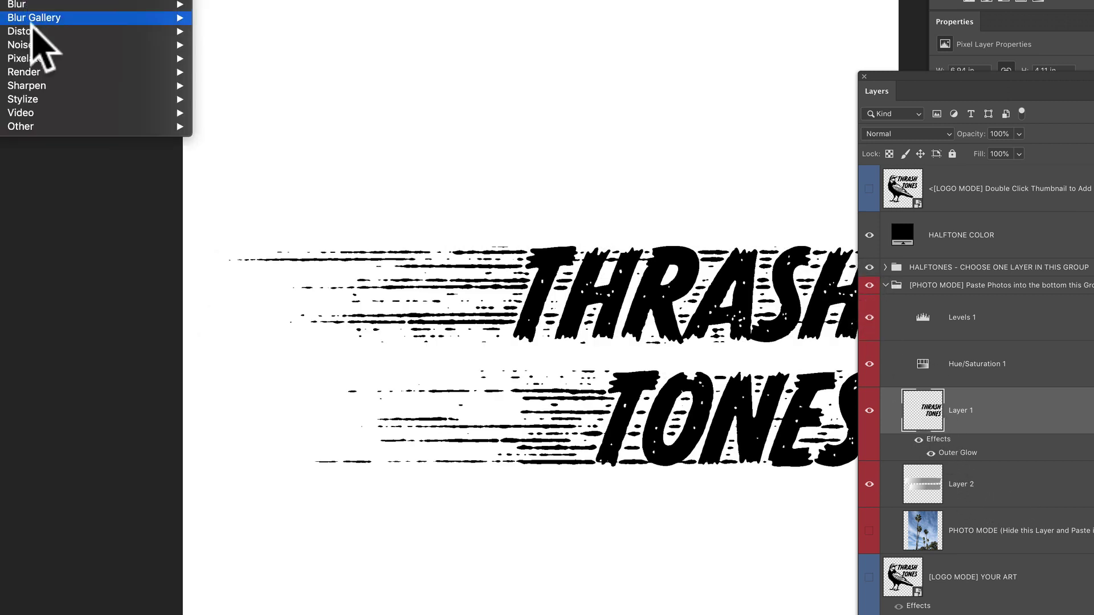
mouse_move(29, 6)
click(285, 58)
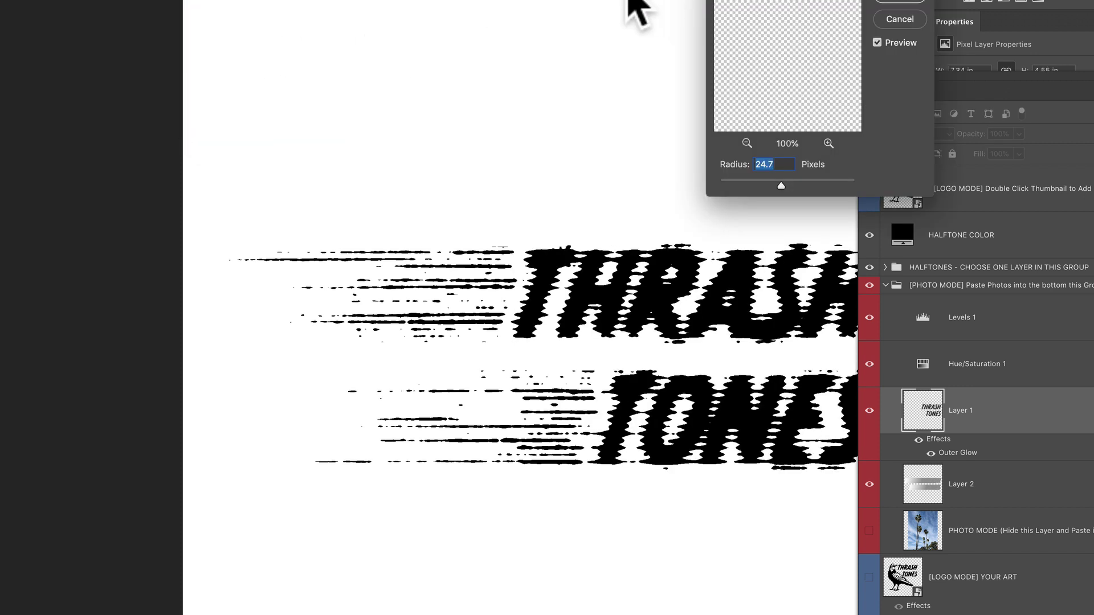
drag(782, 5, 614, 13)
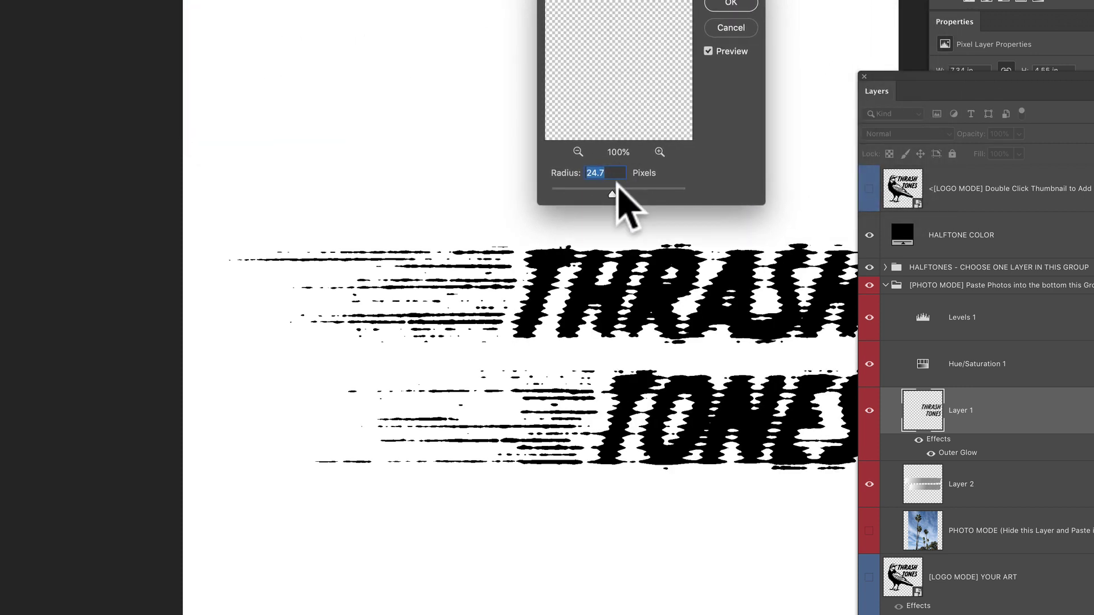
drag(610, 190, 605, 191)
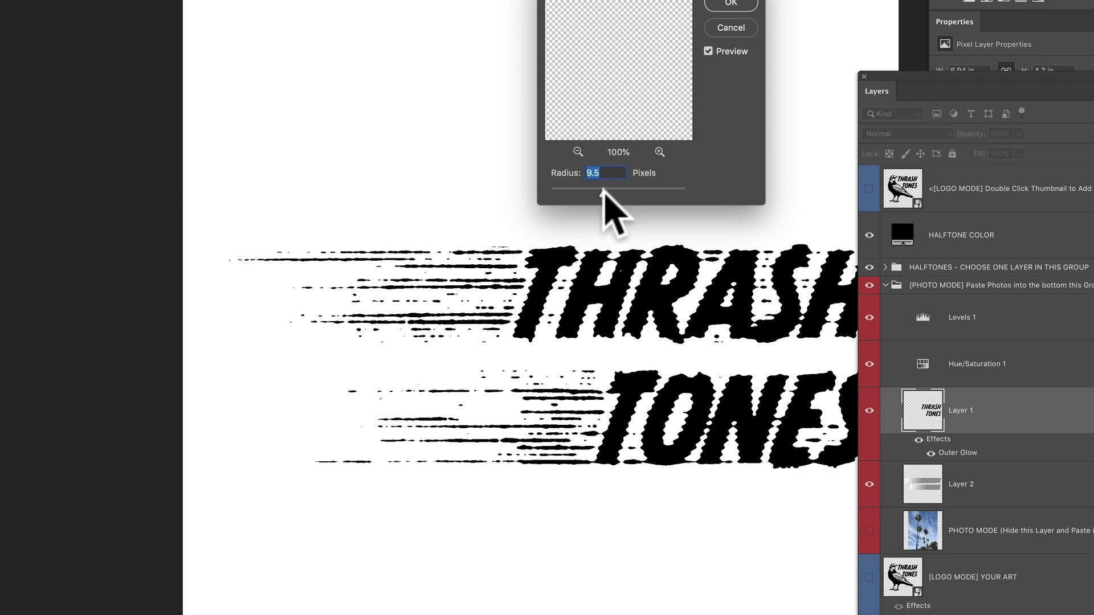
drag(925, 77, 972, 66)
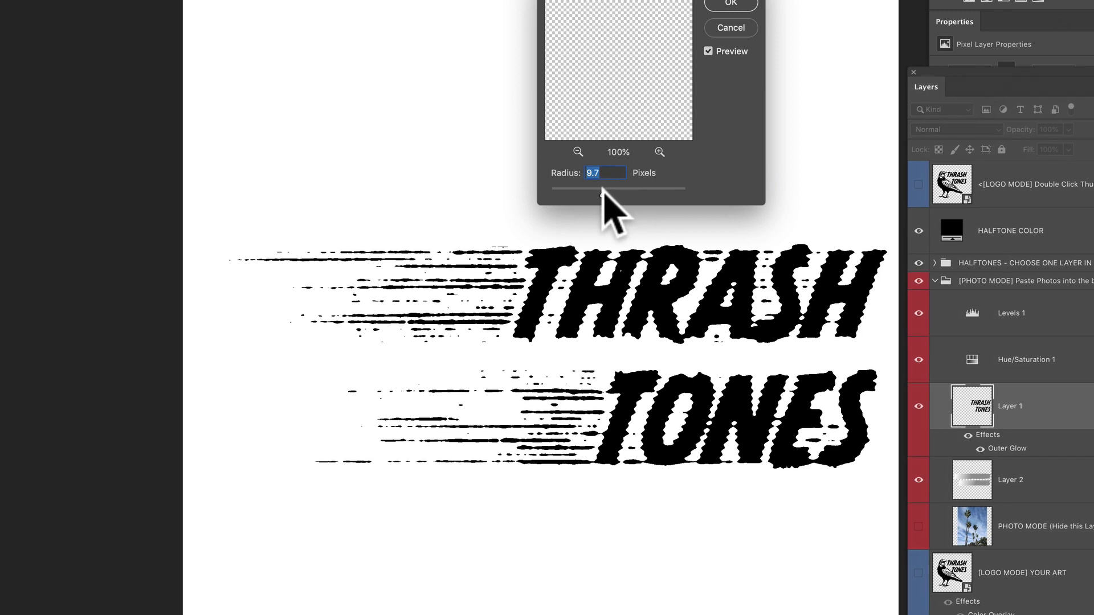